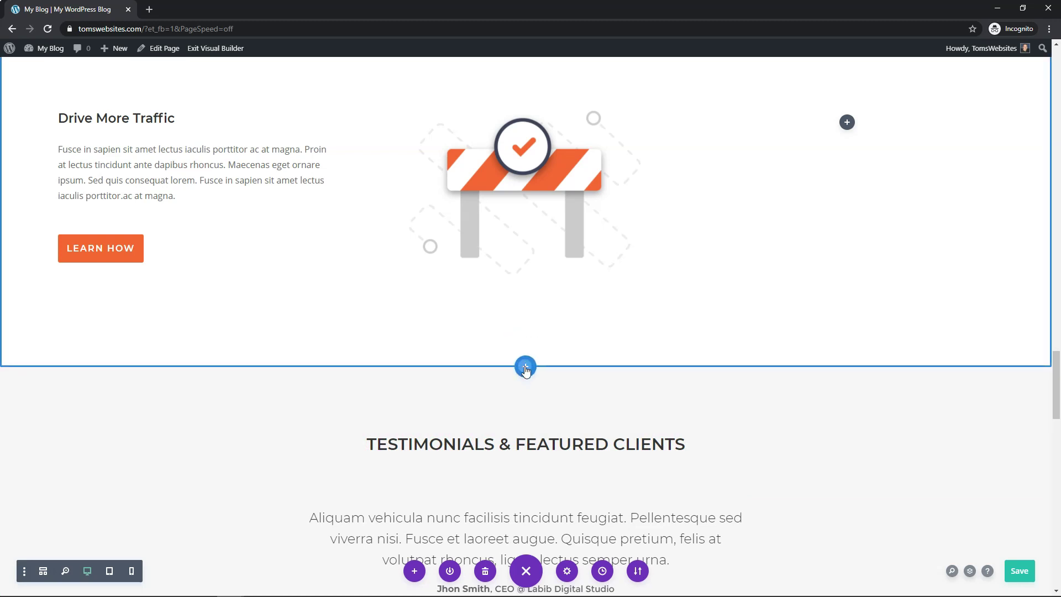
Step: Insert a regular one-column section with a default Call To Action module below Drive More Traffic
left_click(525, 367)
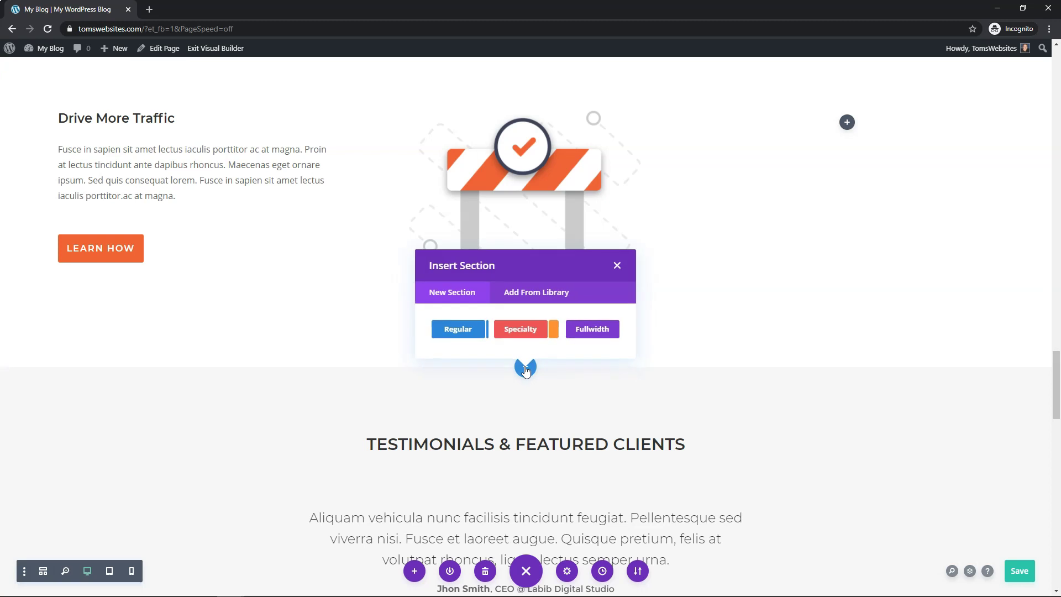
left_click(450, 331)
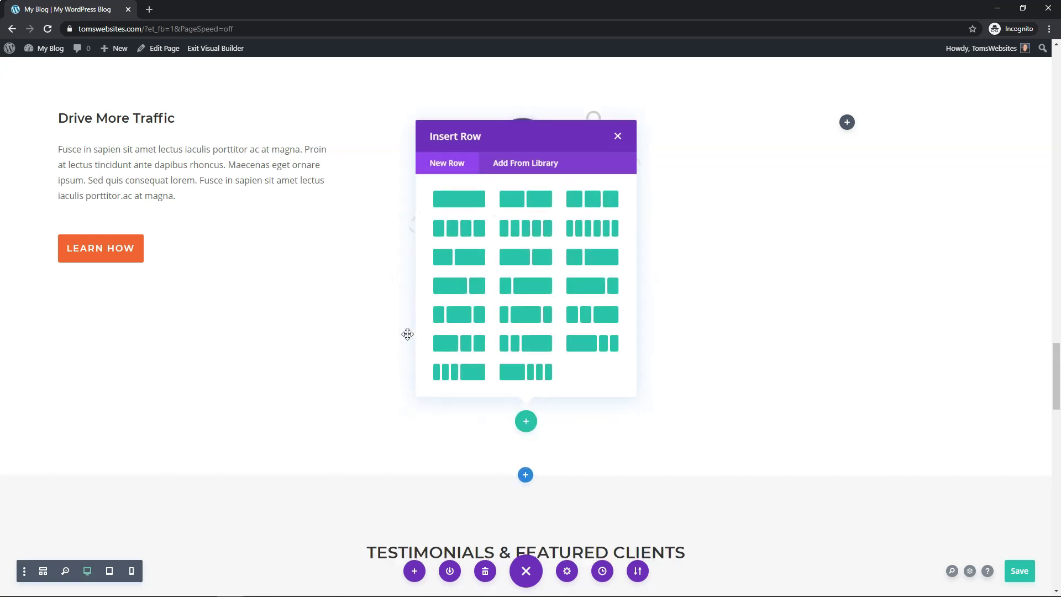
left_click(456, 206)
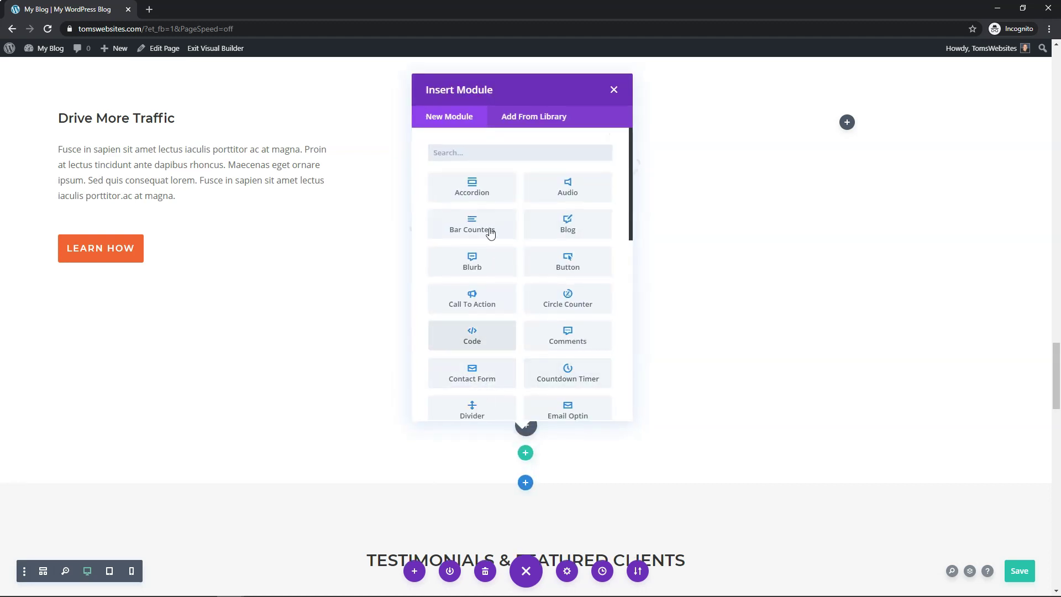
left_click(479, 299)
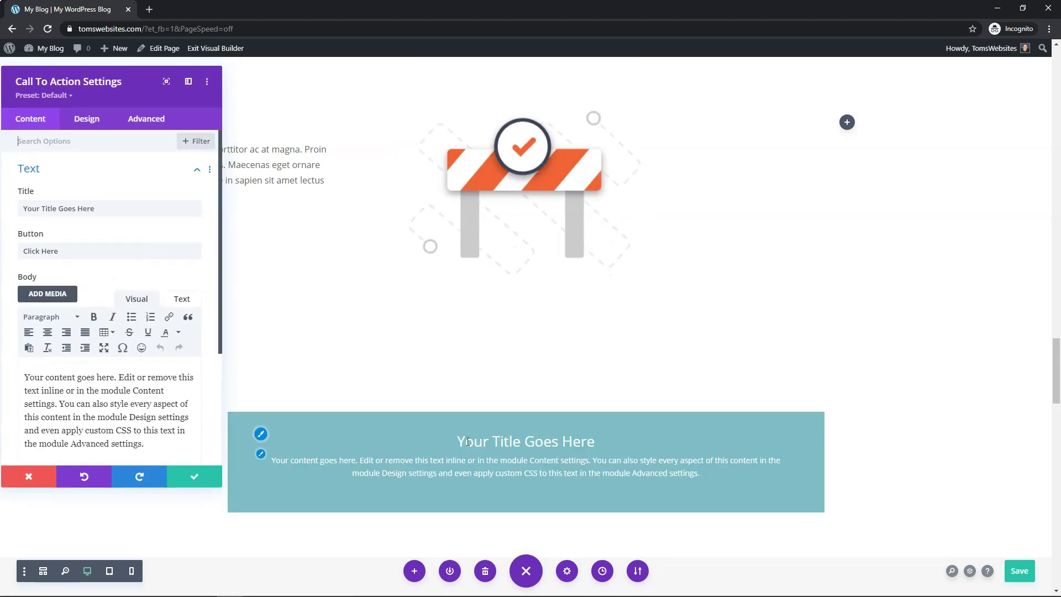
scroll(496, 419, "down", 3)
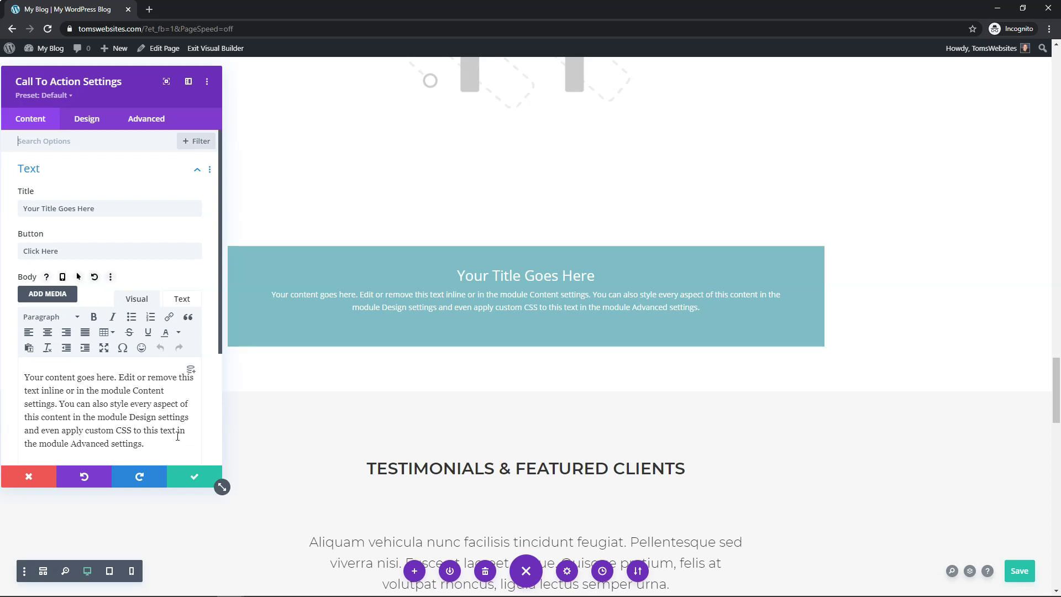
left_click(180, 479)
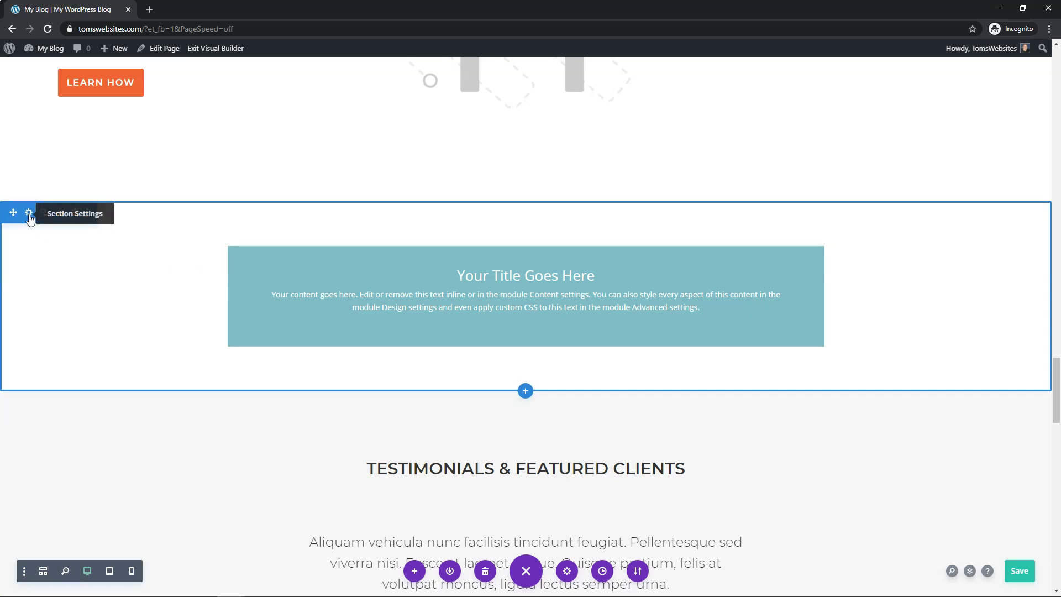
Step: Set the new section's background colour to orange #f16334
left_click(30, 219)
left_click(107, 206)
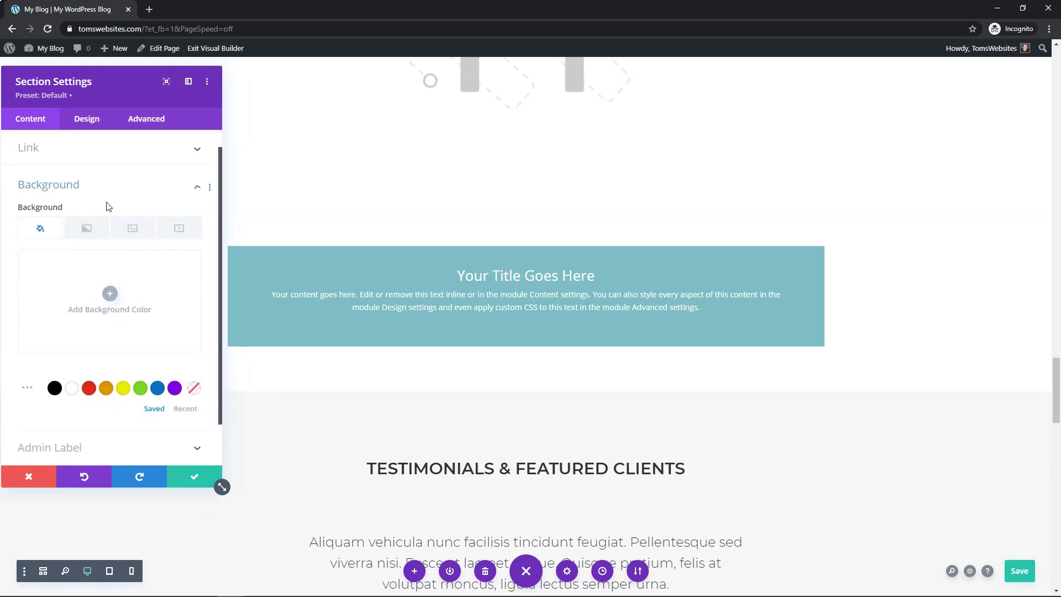
scroll(108, 206, "down", 1)
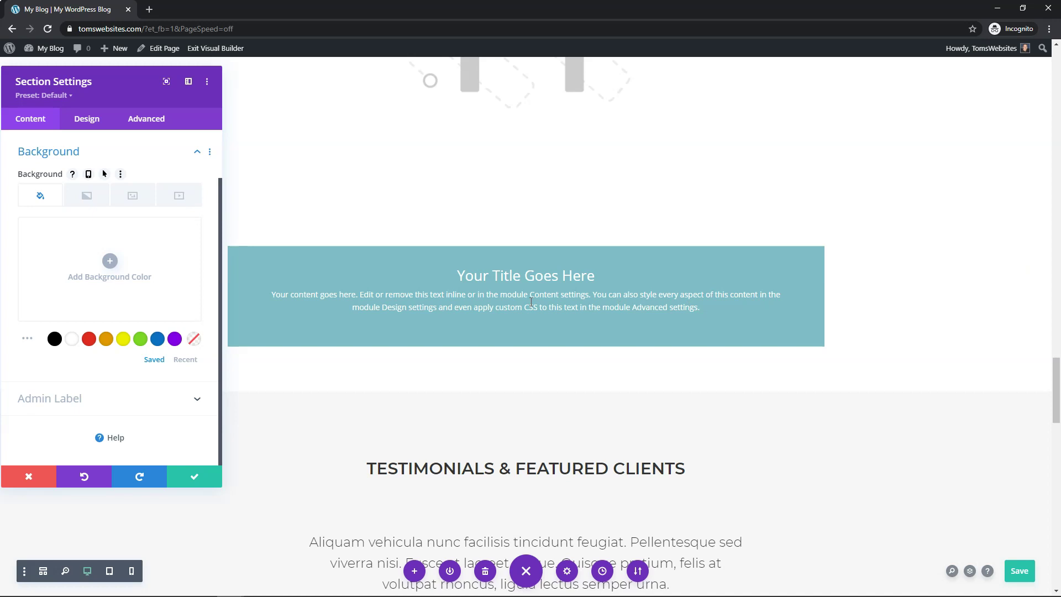
scroll(531, 302, "up", 10)
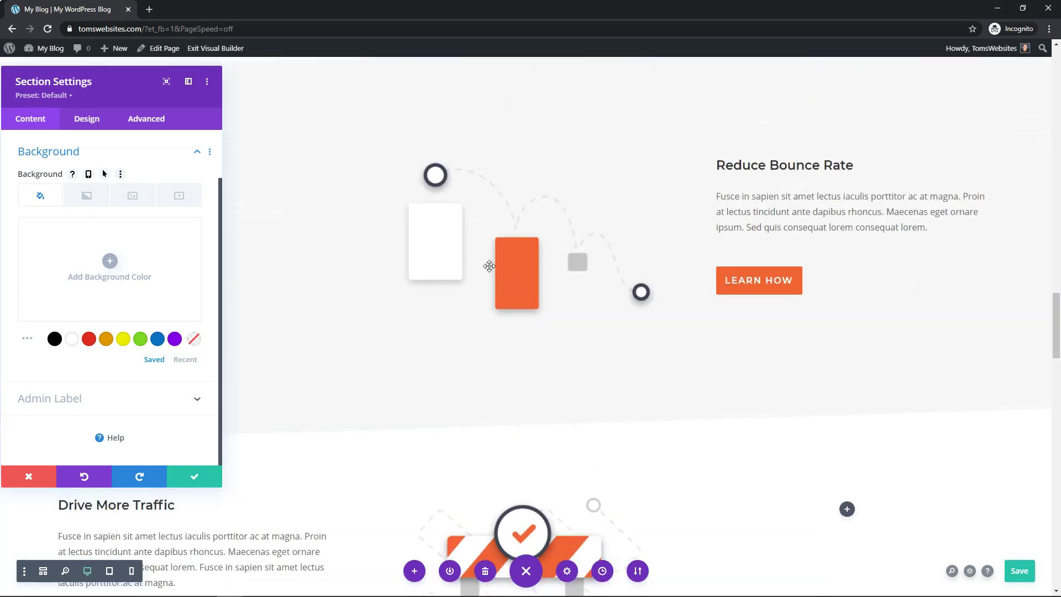
scroll(604, 311, "down", 9)
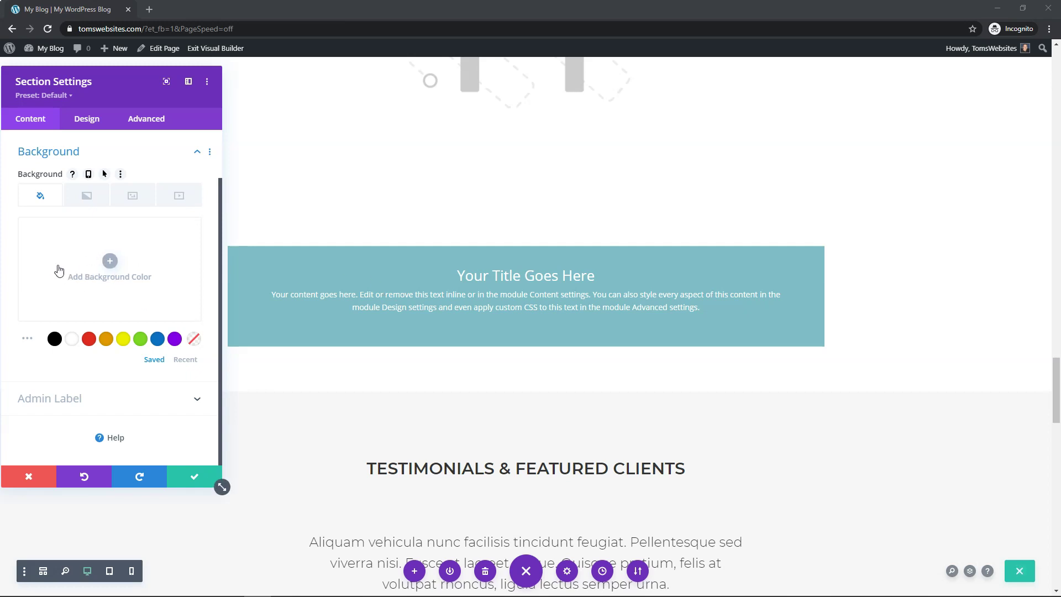
left_click(110, 263)
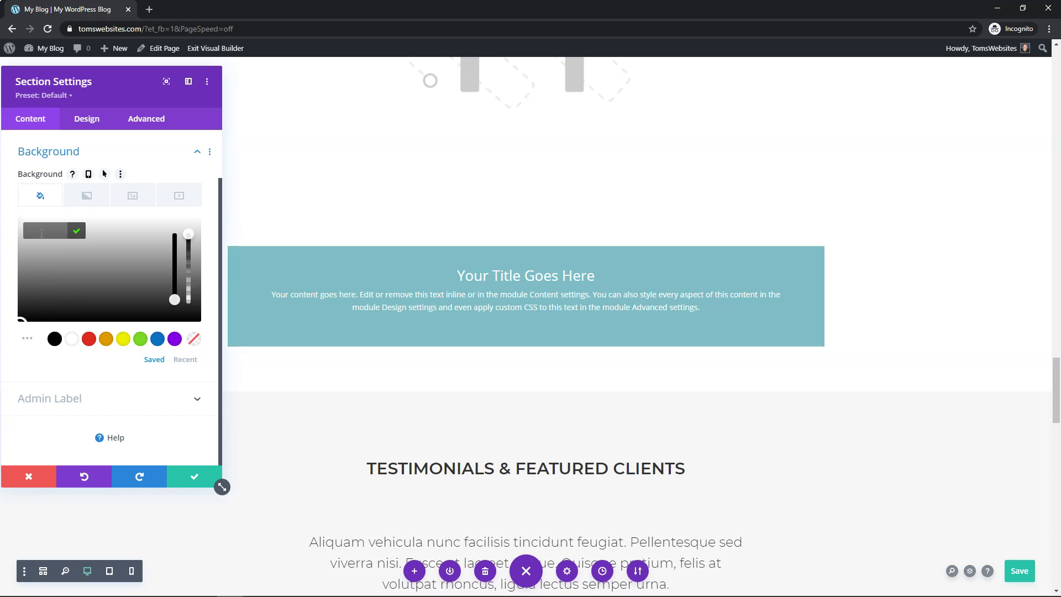
type("#f16334")
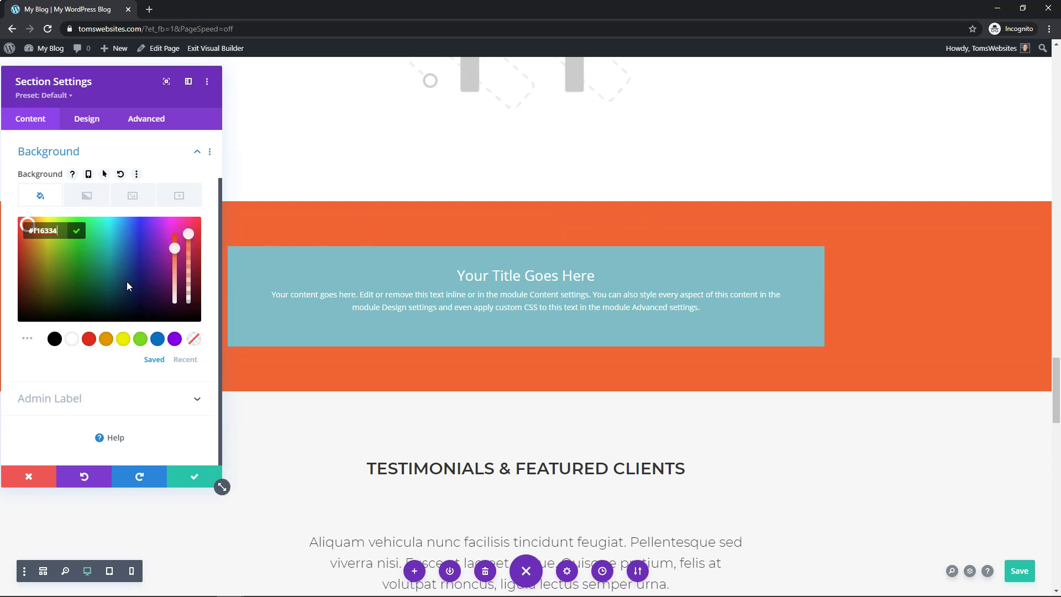
Step: Add an angled 100px top divider to the orange section and save the section settings
left_click(87, 122)
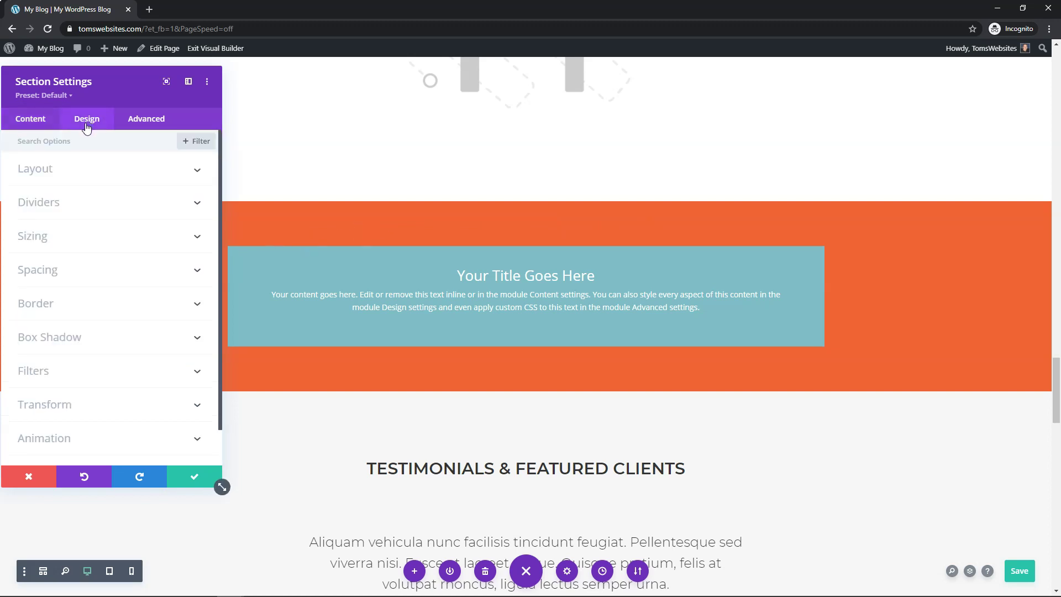
left_click(38, 203)
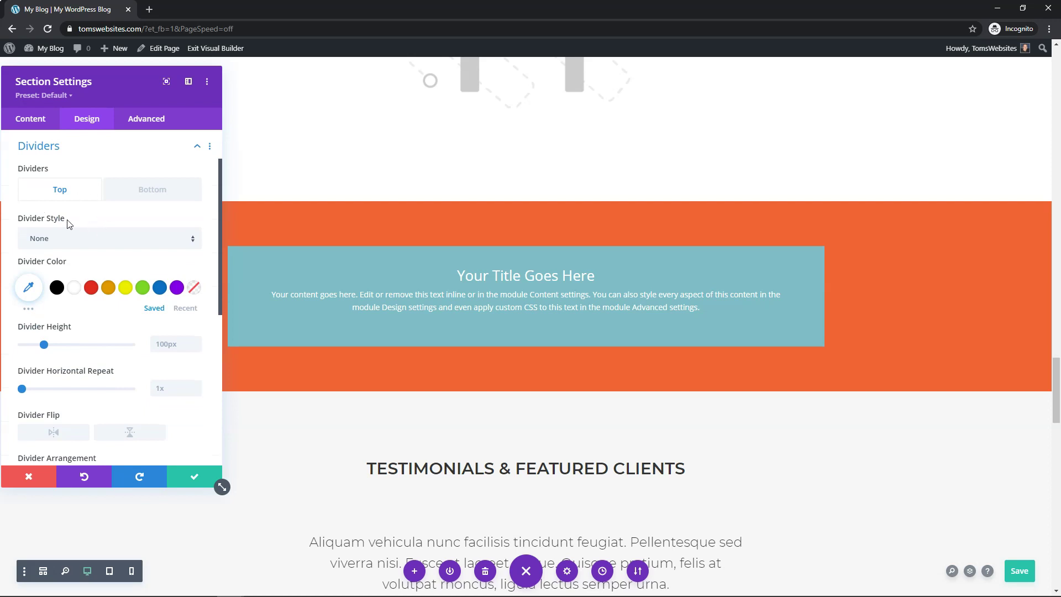
left_click(194, 239)
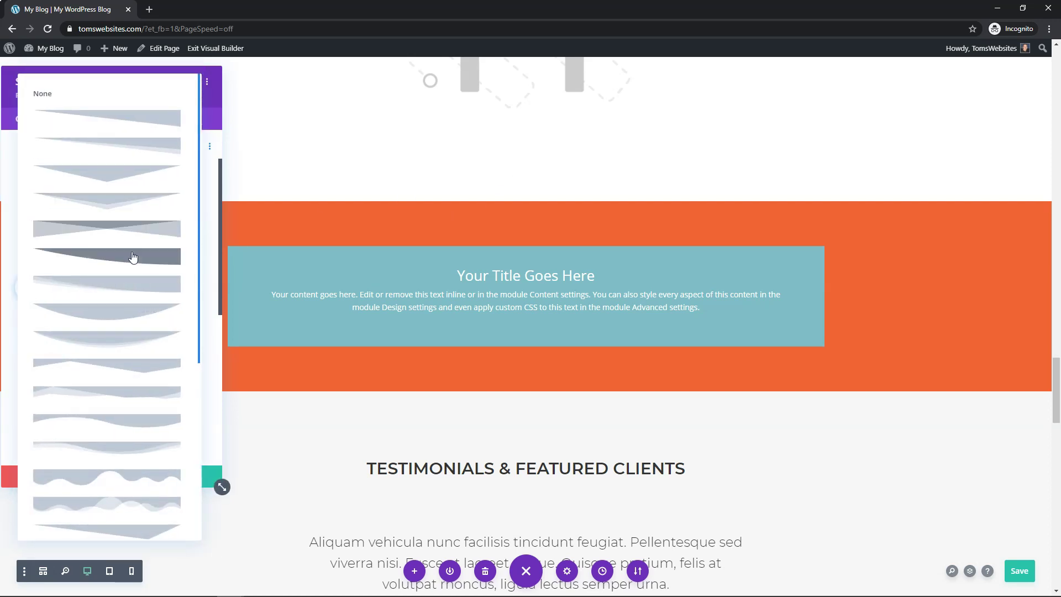
left_click(99, 375)
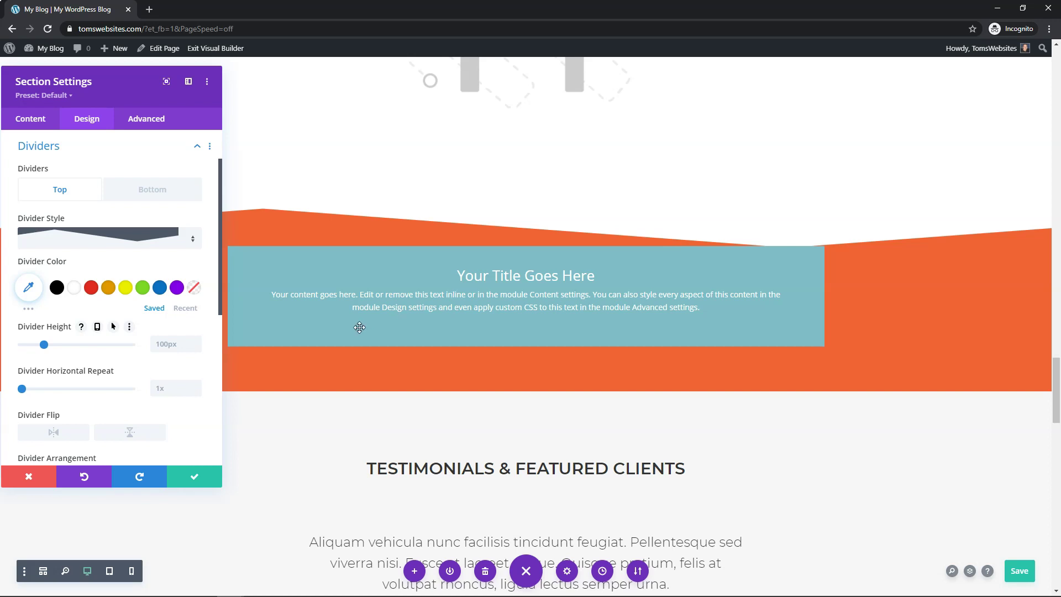
left_click(191, 483)
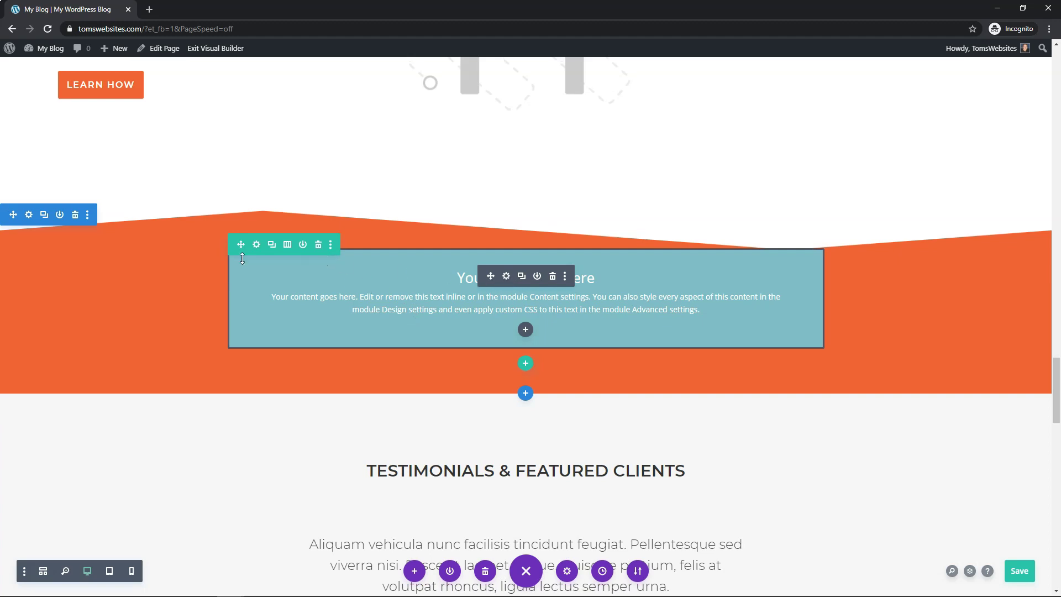
Step: Make the Call To Action module's background transparent instead of teal
left_click(506, 276)
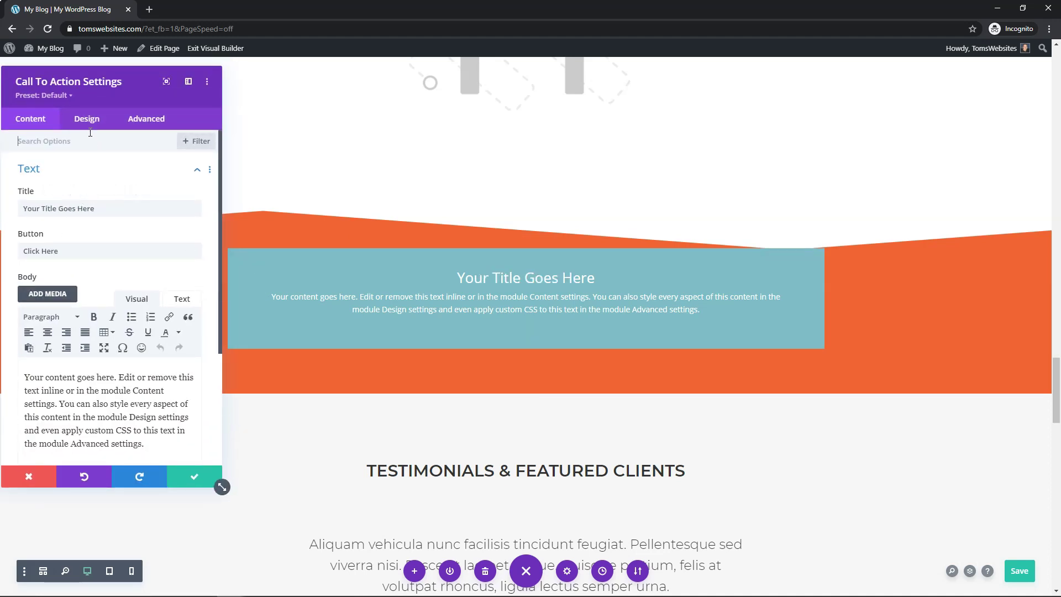
left_click(198, 170)
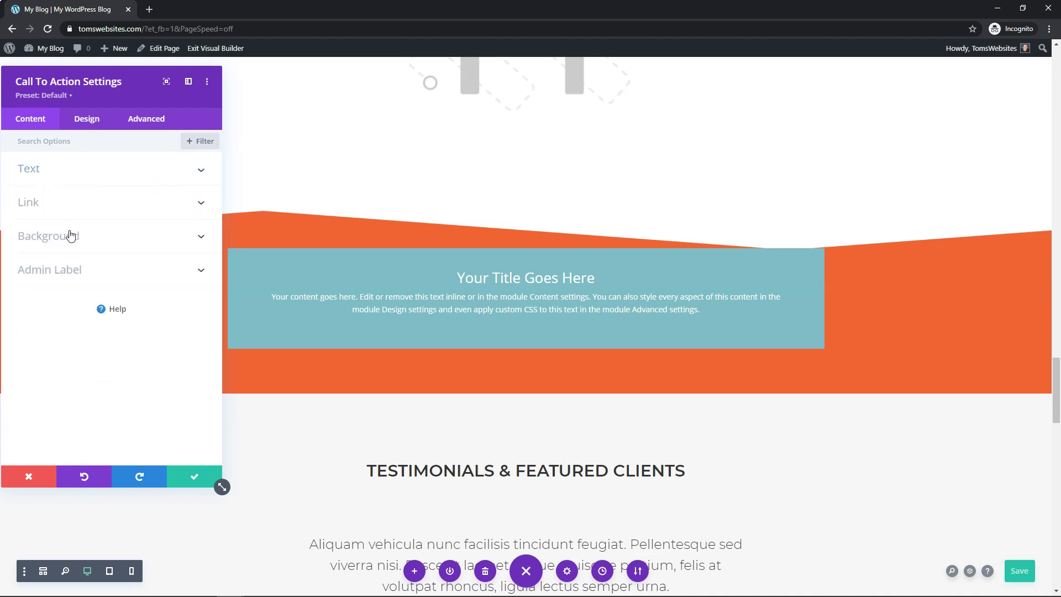
left_click(92, 243)
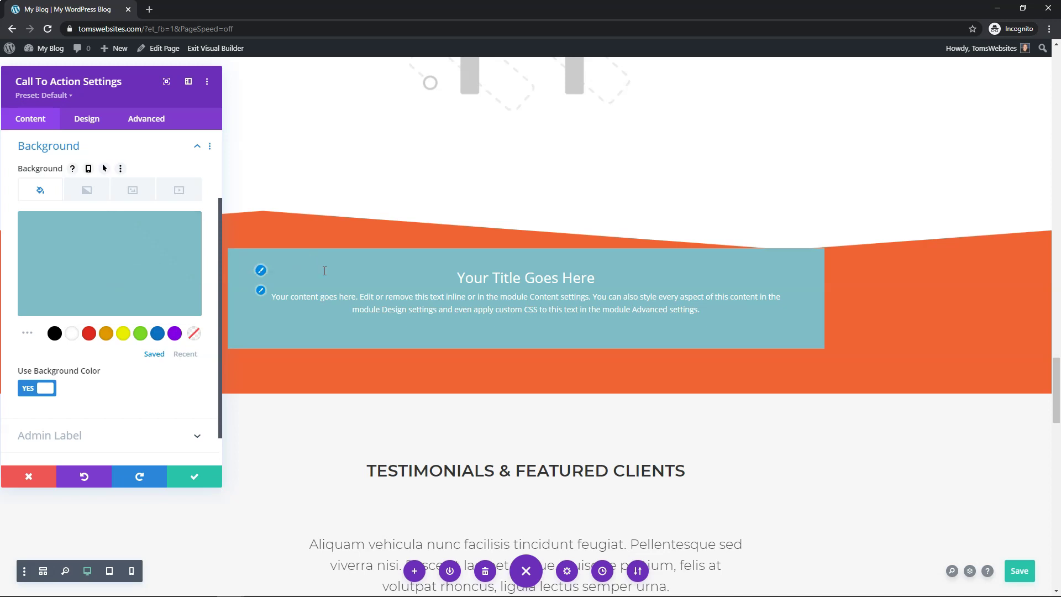
left_click(194, 333)
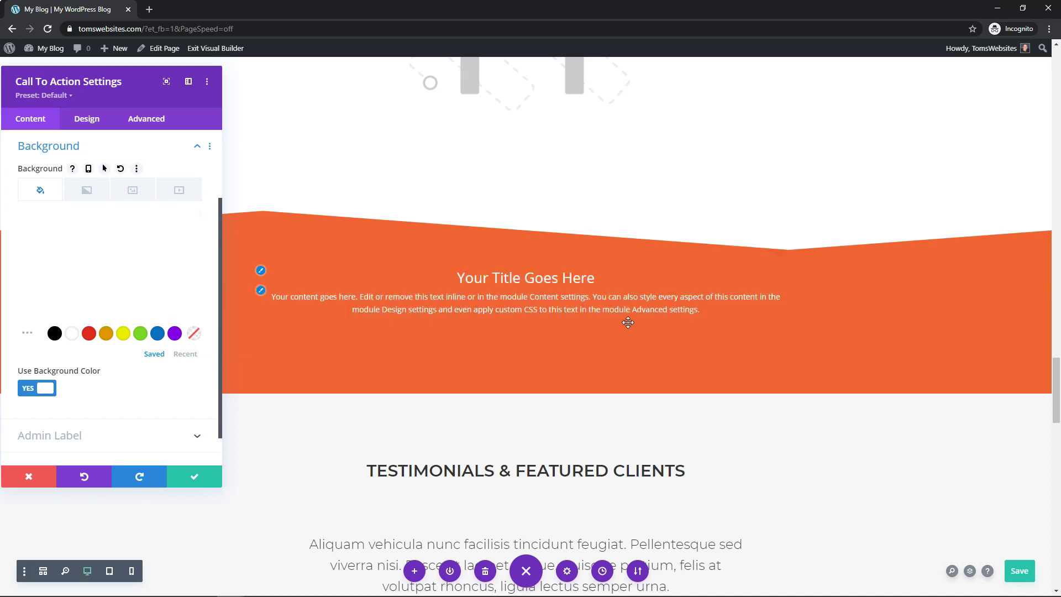
left_click(197, 146)
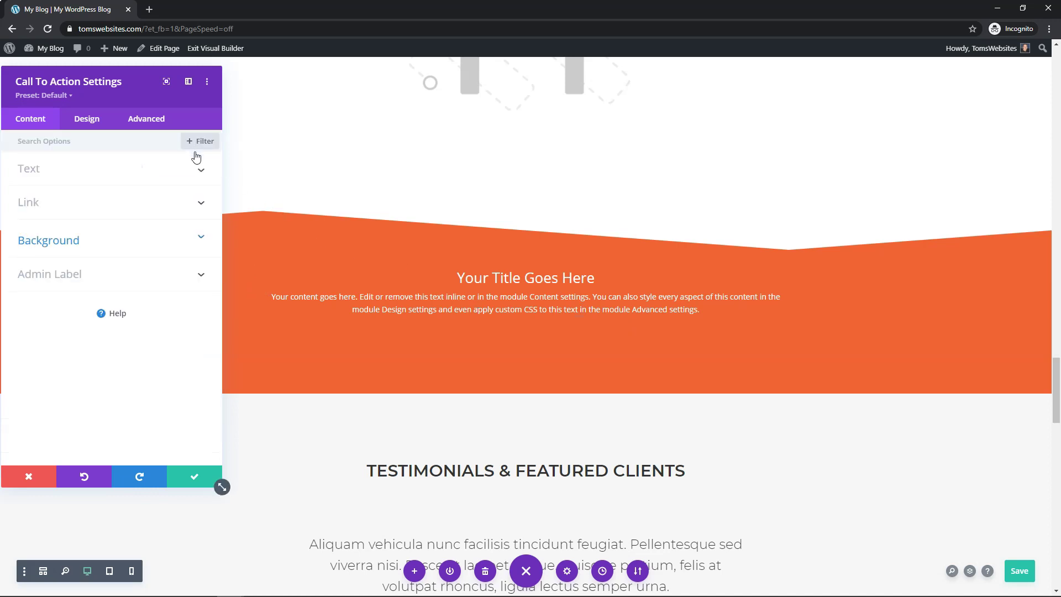
scroll(460, 290, "up", 4)
scroll(459, 290, "up", 7)
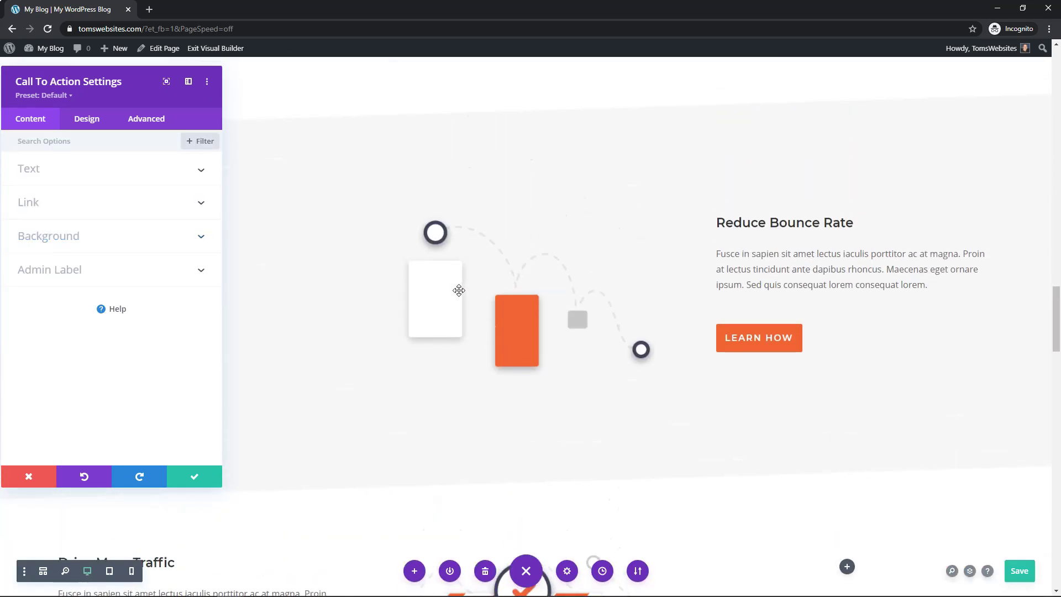
scroll(459, 290, "down", 3)
scroll(459, 290, "up", 4)
scroll(459, 290, "up", 3)
scroll(459, 290, "down", 15)
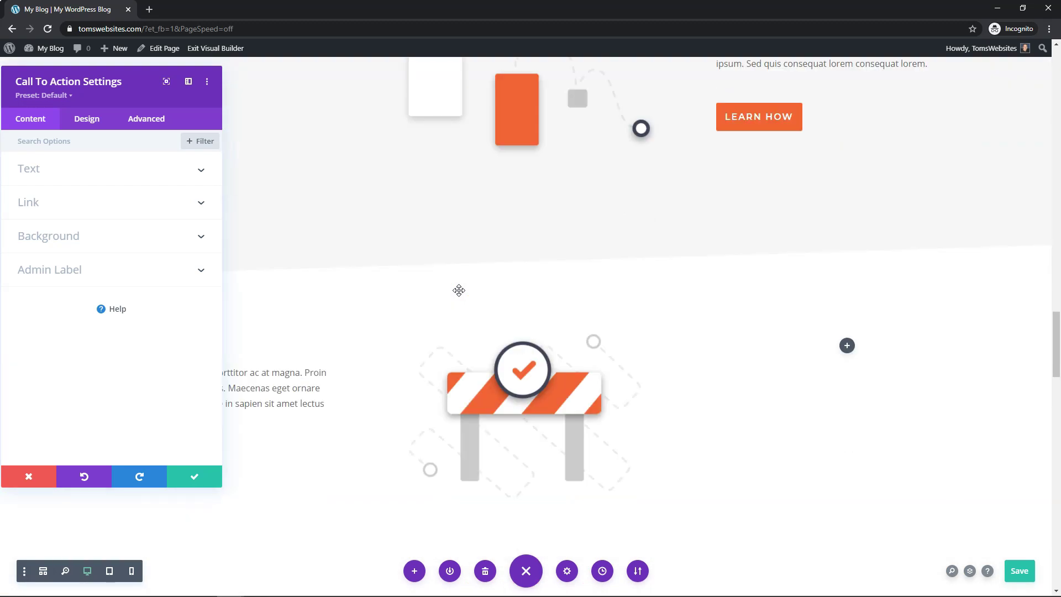
scroll(459, 290, "up", 1)
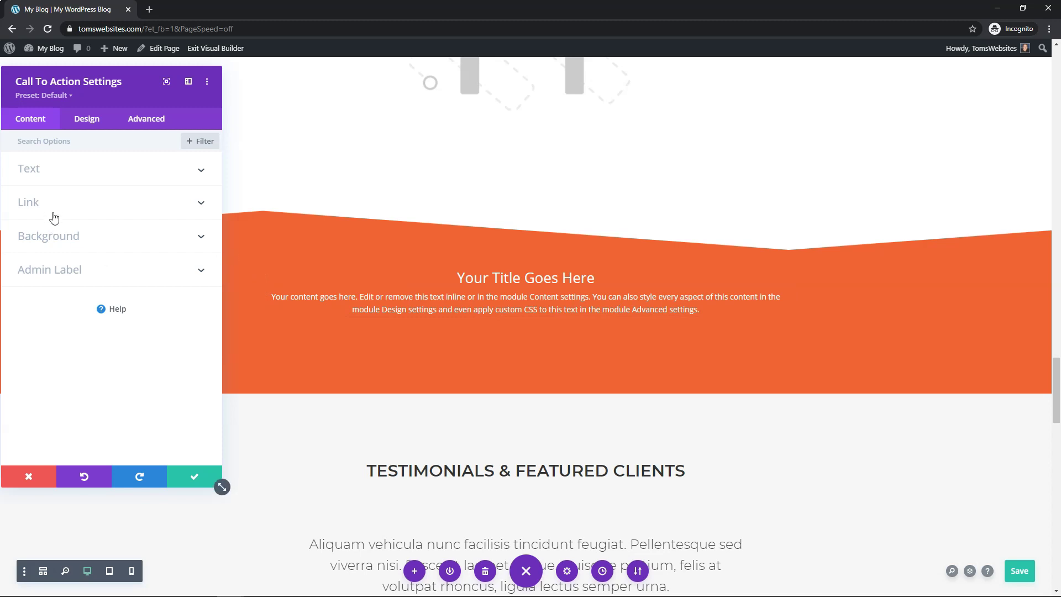
Step: Change the call to action title to 'Turn Your Traffic Into Loyal Customers'
left_click(48, 178)
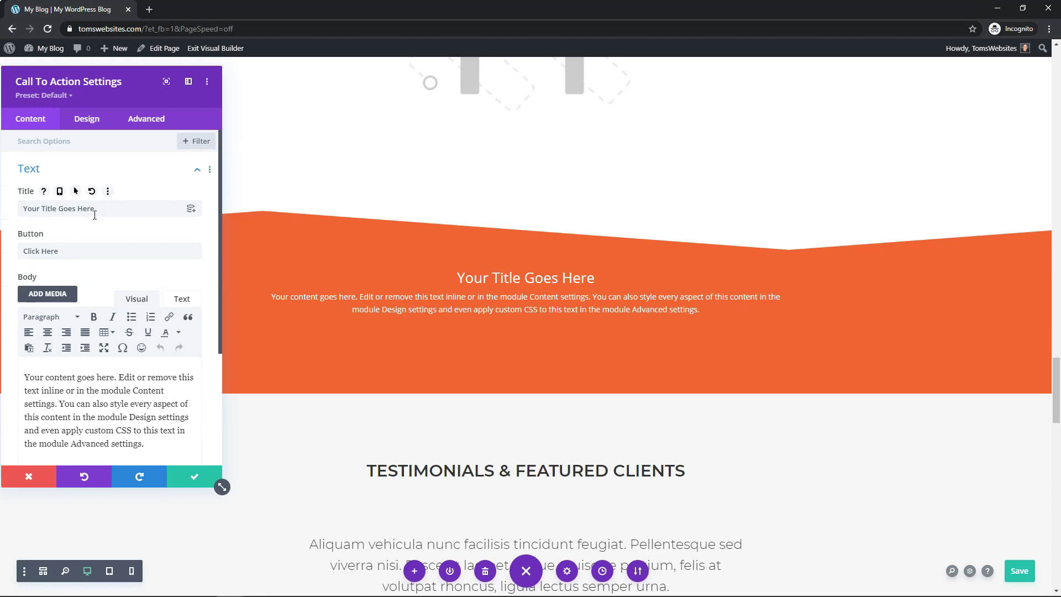
left_click_drag(106, 212, 28, 214)
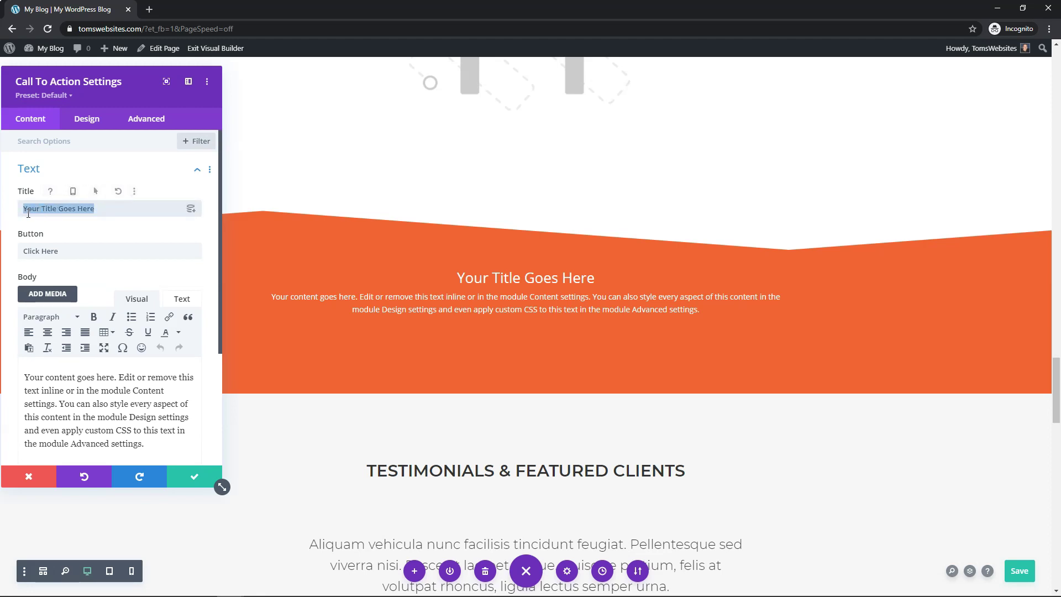
type("Tur")
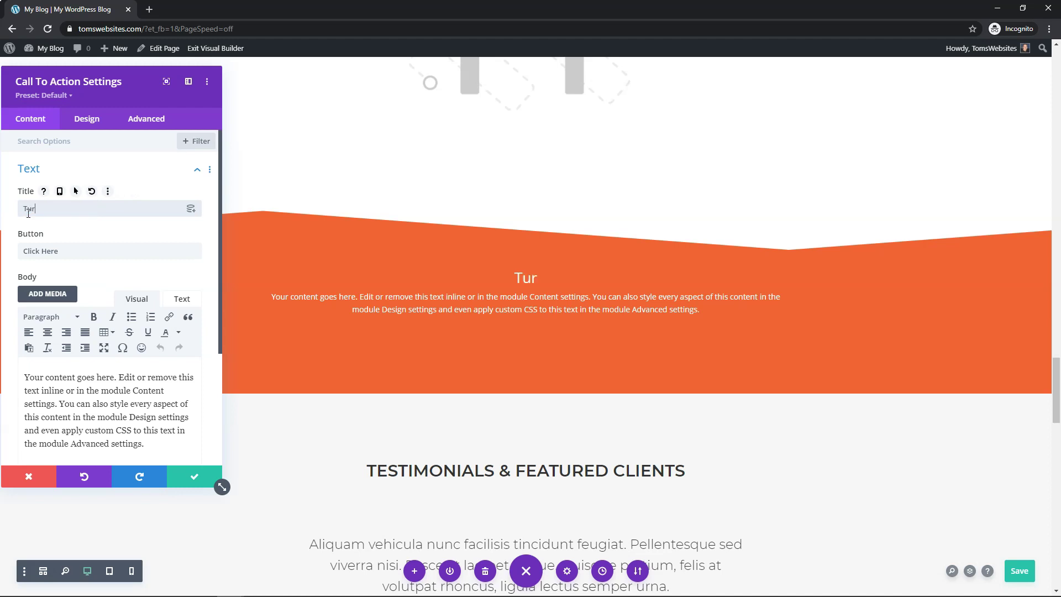
type("n Your Traffic Into ")
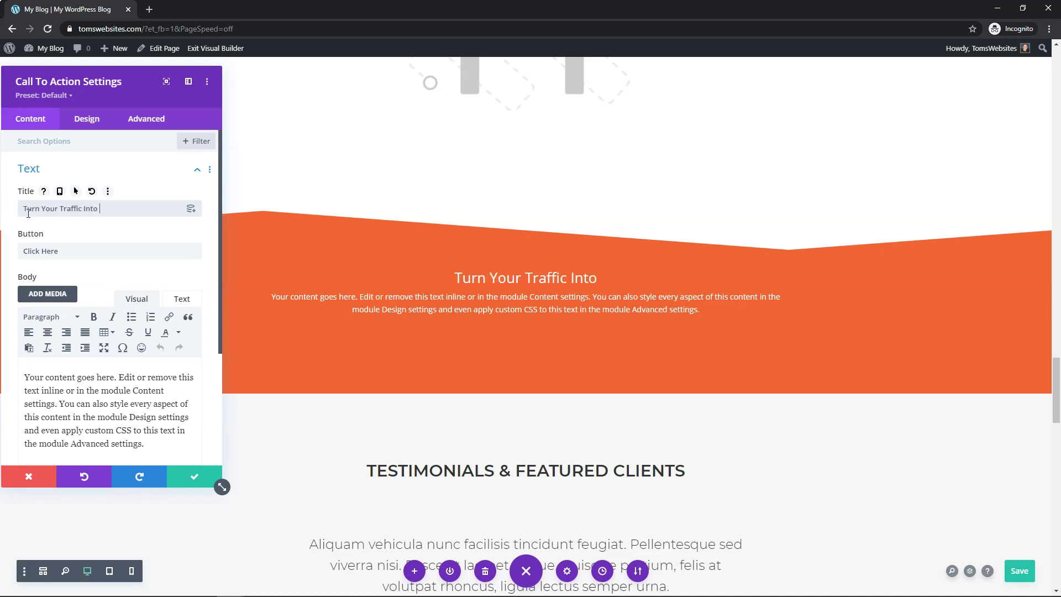
type("Loyal Customers")
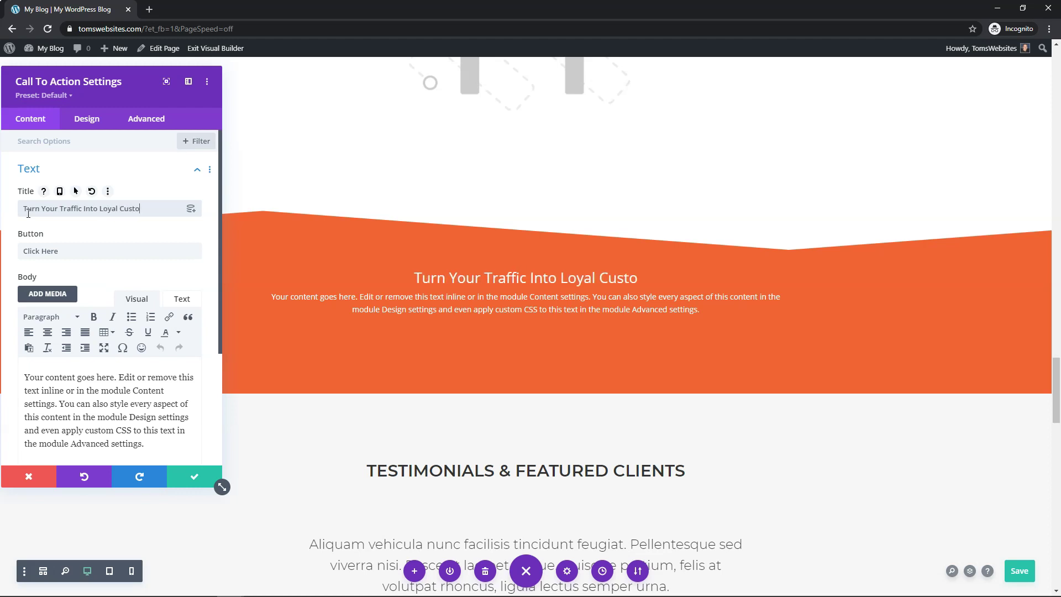
Step: Relabel the button 'Learn How!' and delete the placeholder body text
left_click(64, 251)
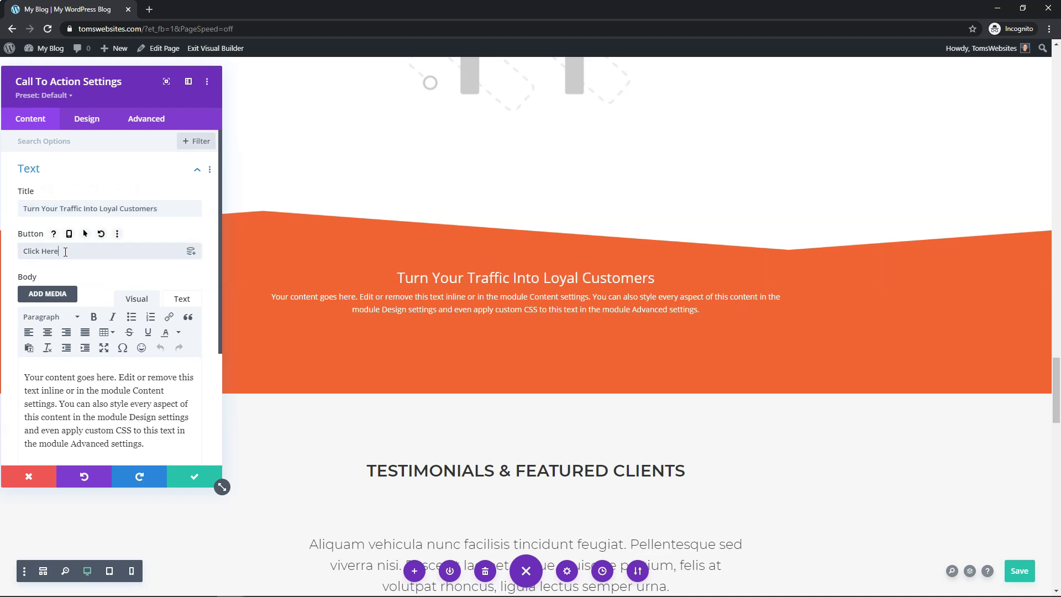
left_click_drag(66, 252, 31, 253)
type("Learn How!")
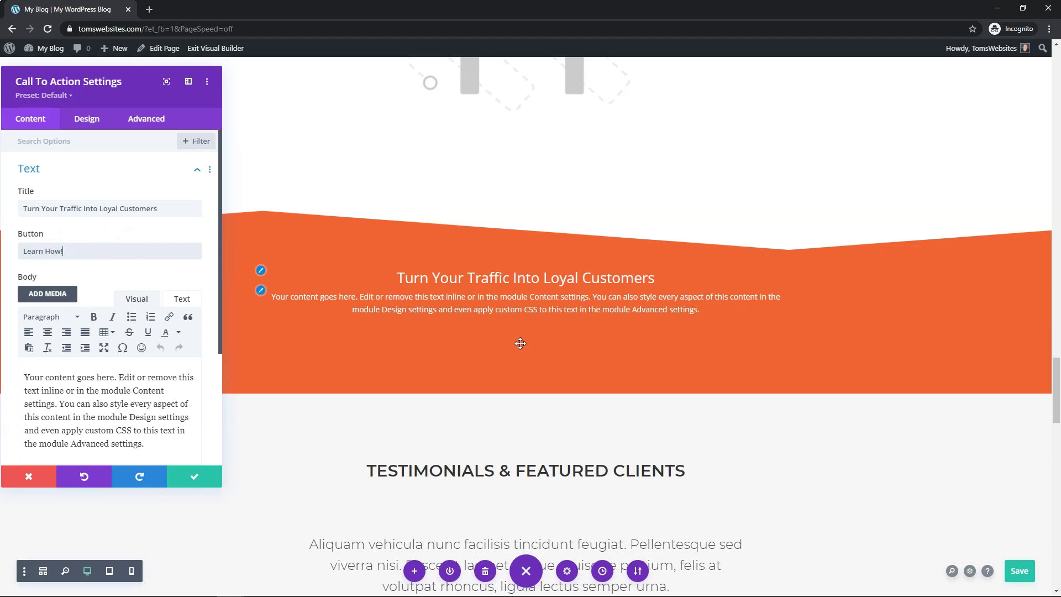
scroll(193, 353, "down", 2)
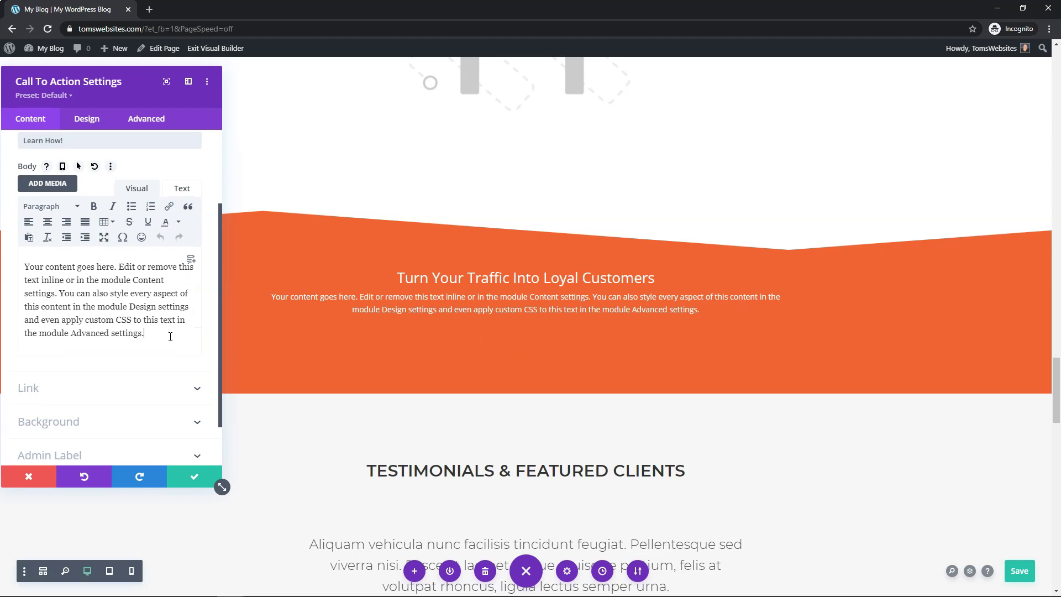
left_click_drag(169, 333, 19, 263)
key("BackSpace")
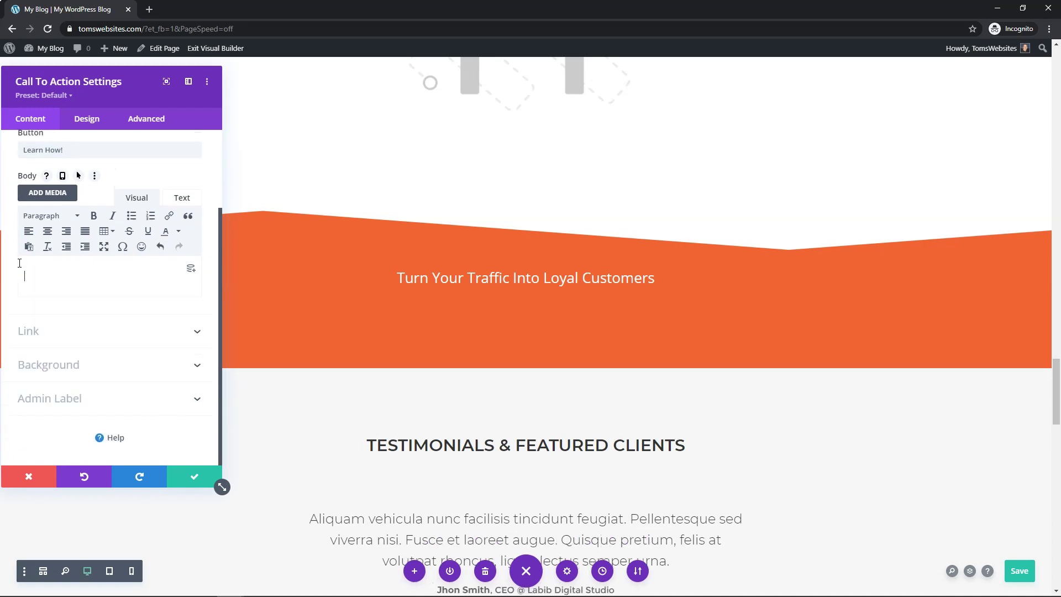
left_click(81, 338)
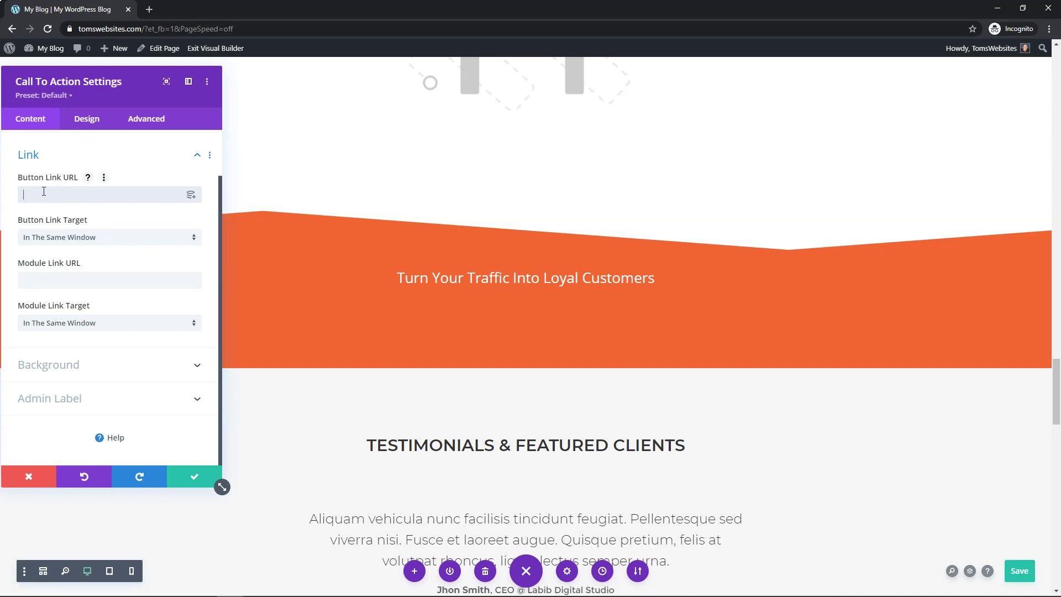
Step: Link the Learn How! button to google.com, opening in a new tab
left_click(51, 194)
type("google.com")
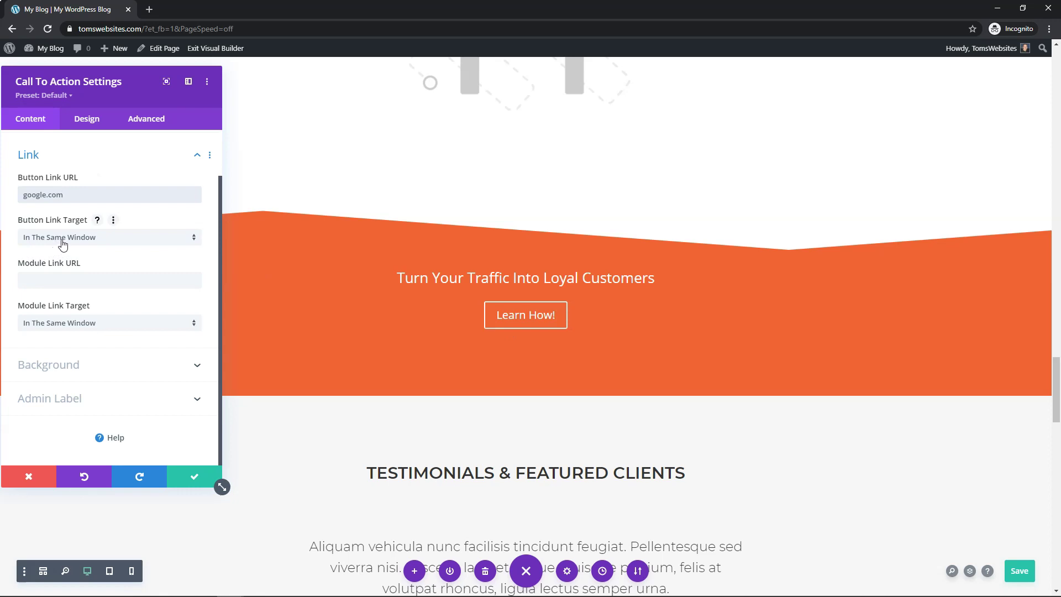
left_click(104, 241)
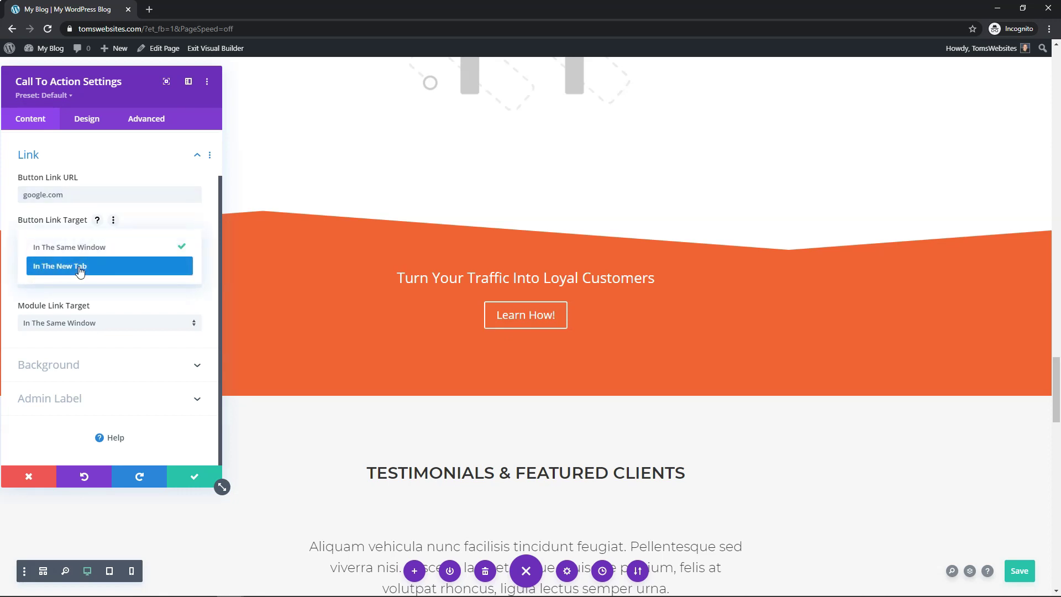
left_click(80, 271)
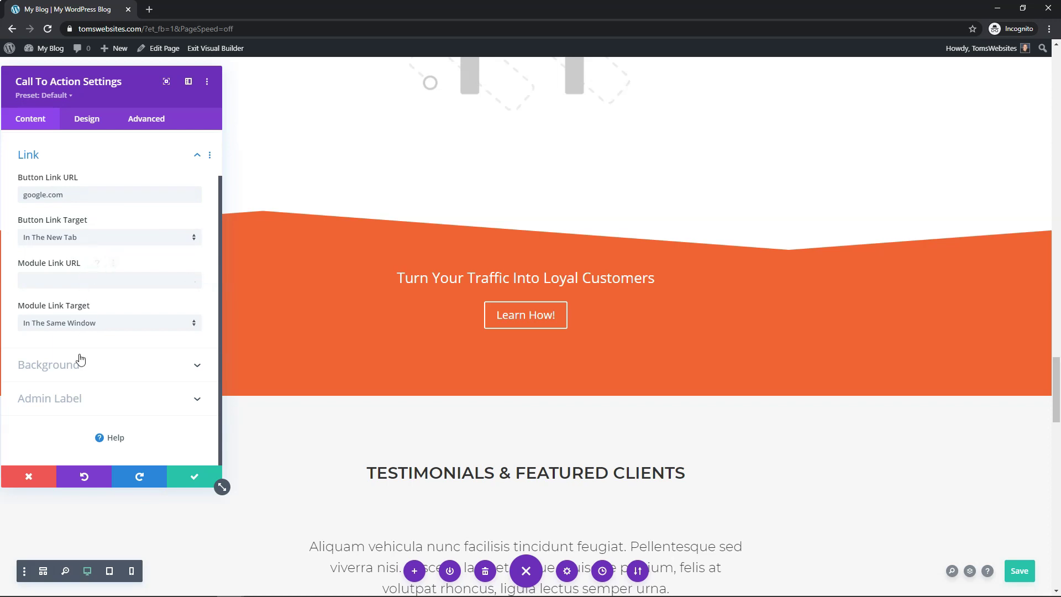
Step: Try left, centre and right text alignment, settling on centred title and button
left_click(84, 374)
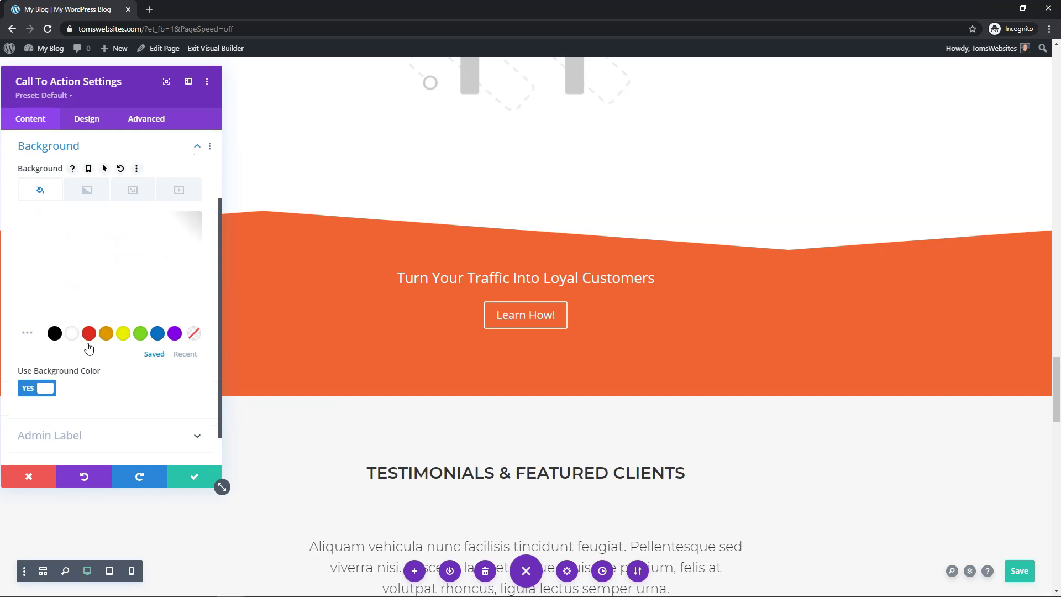
left_click(85, 121)
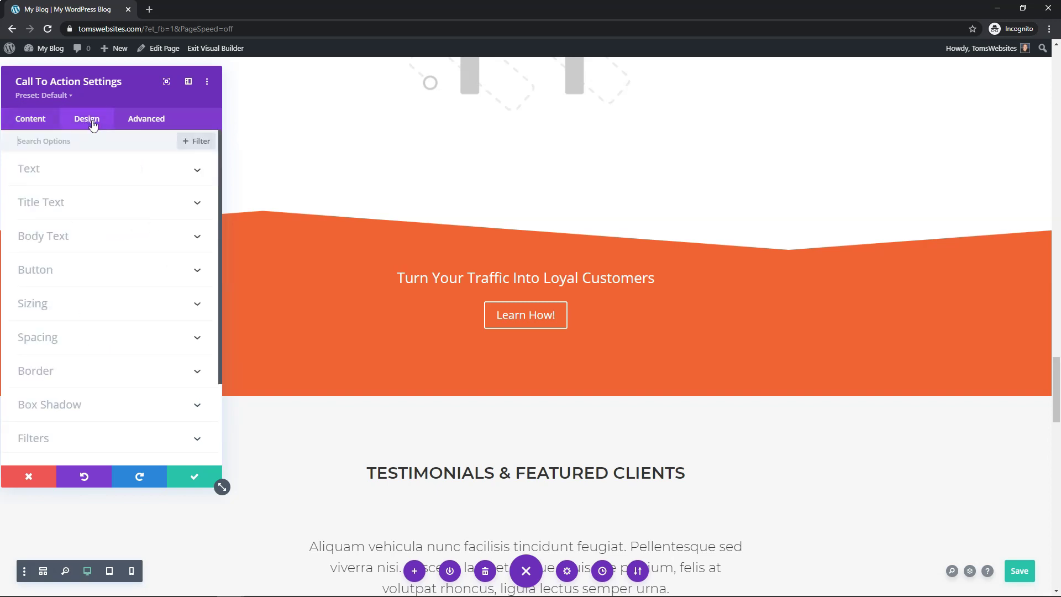
left_click(82, 176)
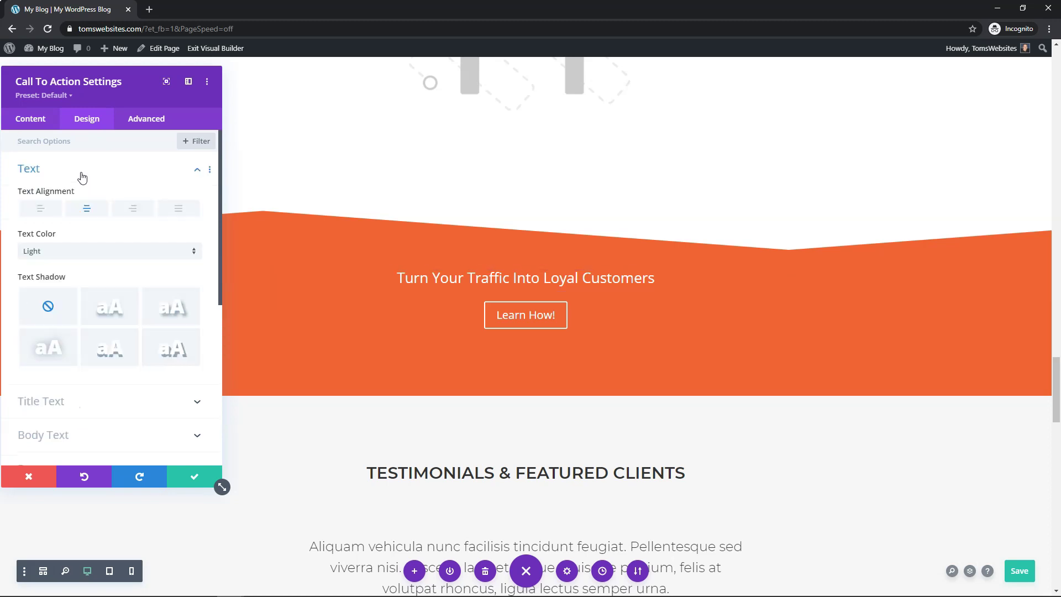
left_click(52, 213)
left_click(84, 210)
left_click(124, 211)
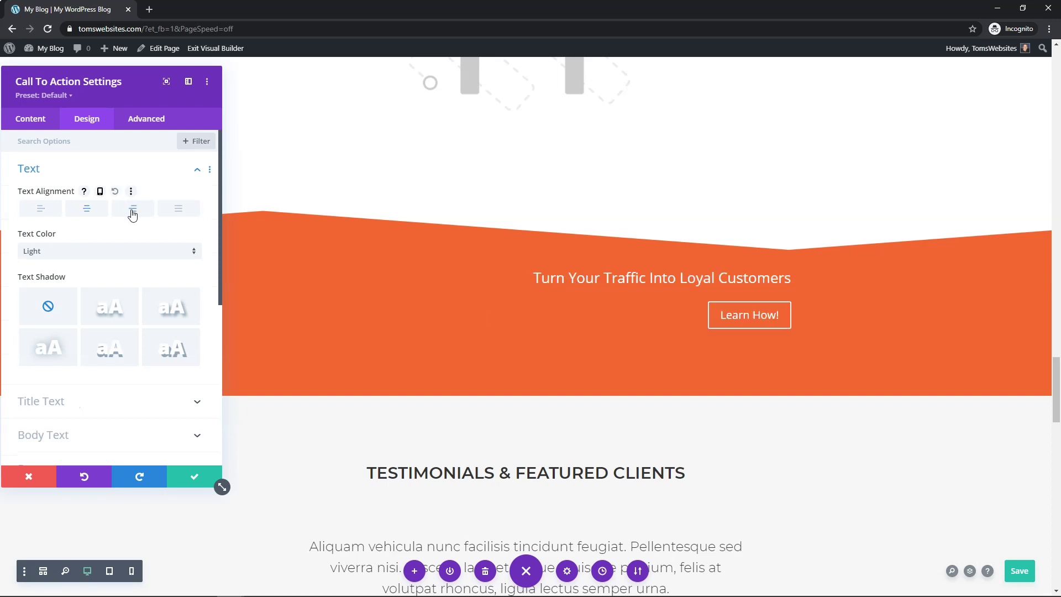
left_click(91, 213)
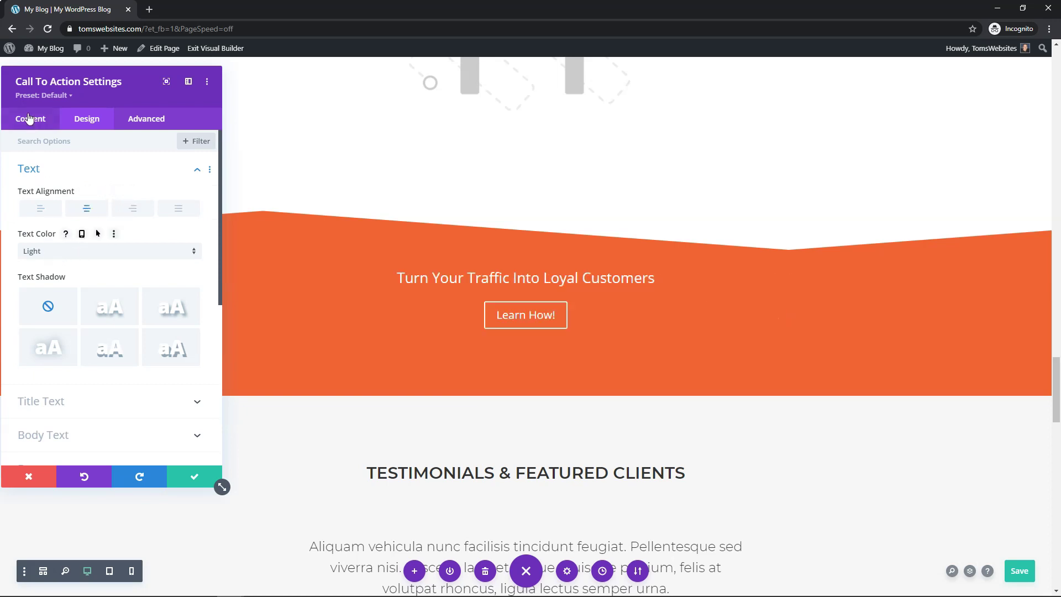
Step: Set the title font weight to Semi Bold and its size to 42px
left_click(165, 170)
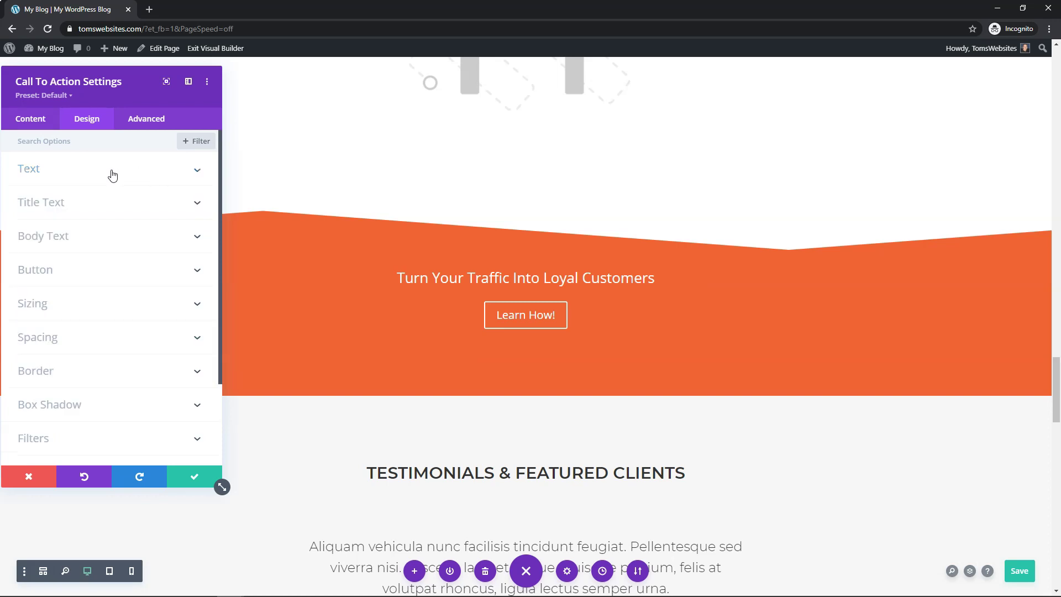
left_click(68, 202)
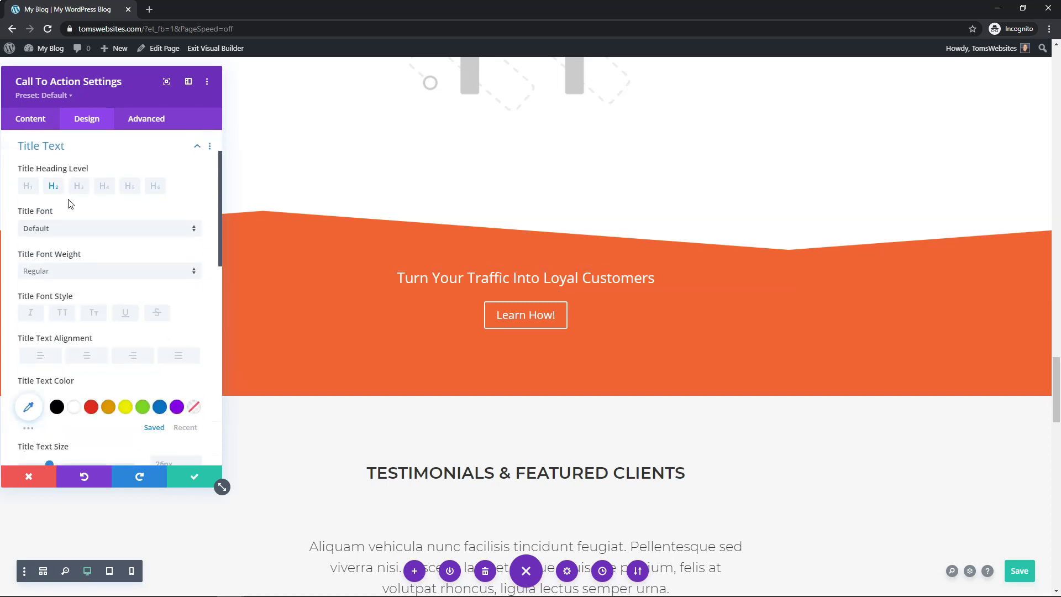
left_click(61, 276)
left_click(62, 316)
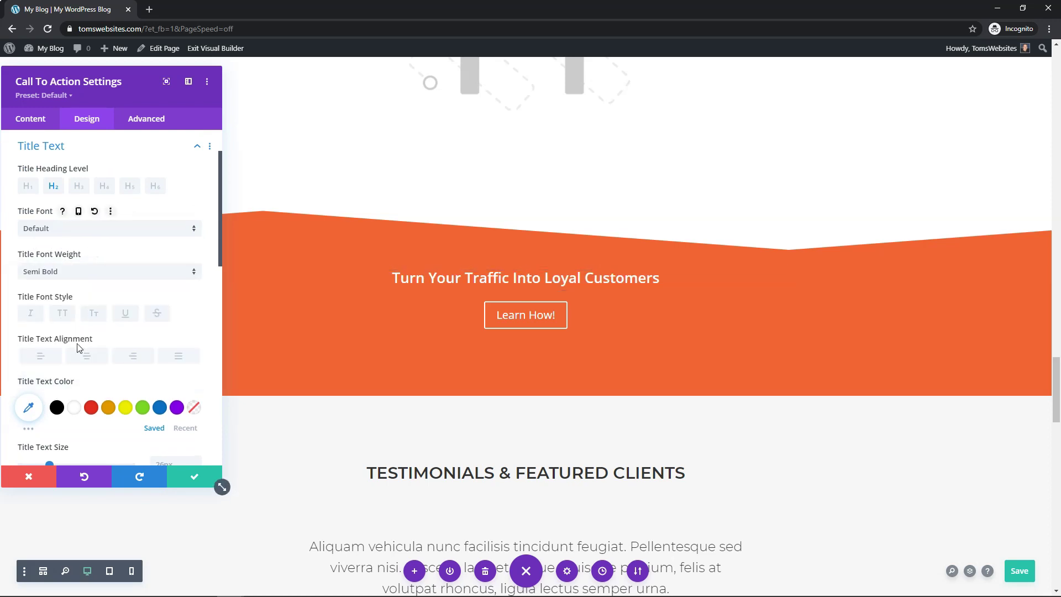
scroll(111, 318, "down", 2)
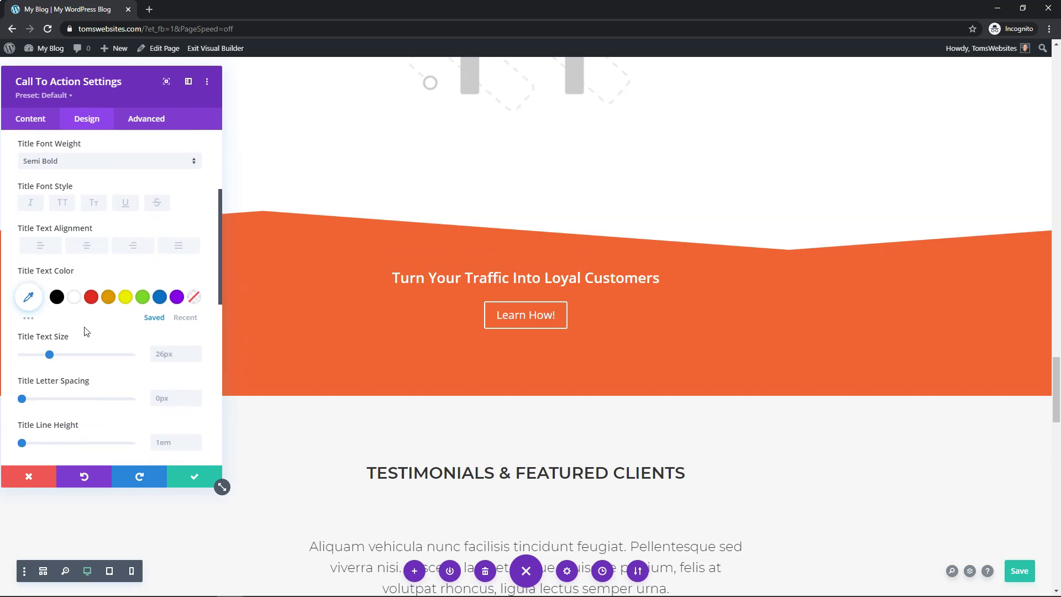
left_click_drag(49, 355, 68, 357)
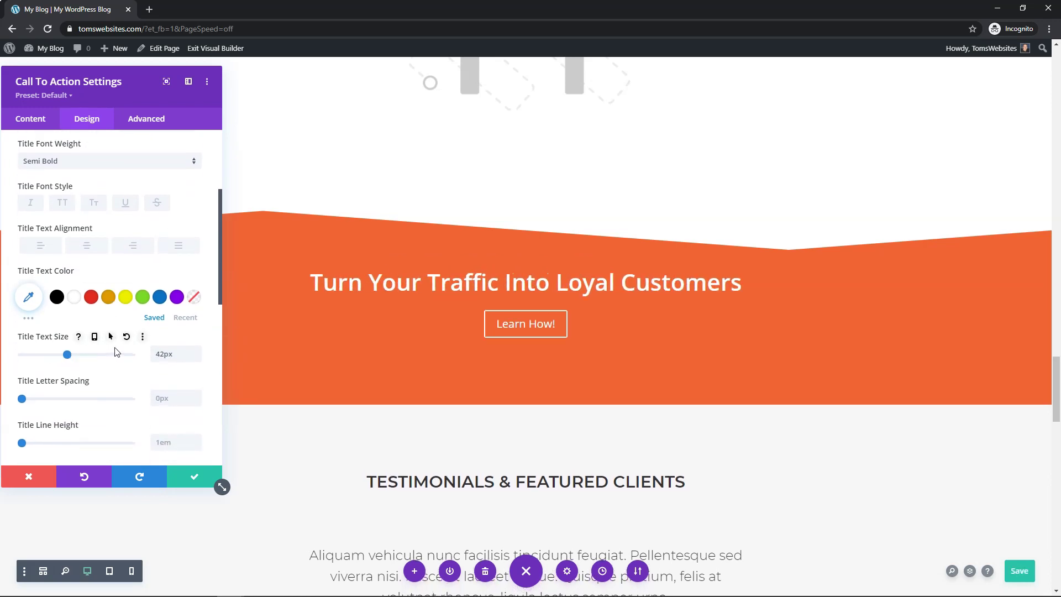
Step: Append '!' so the title reads 'Turn Your Traffic Into Loyal Customers!'
left_click(33, 122)
left_click(106, 182)
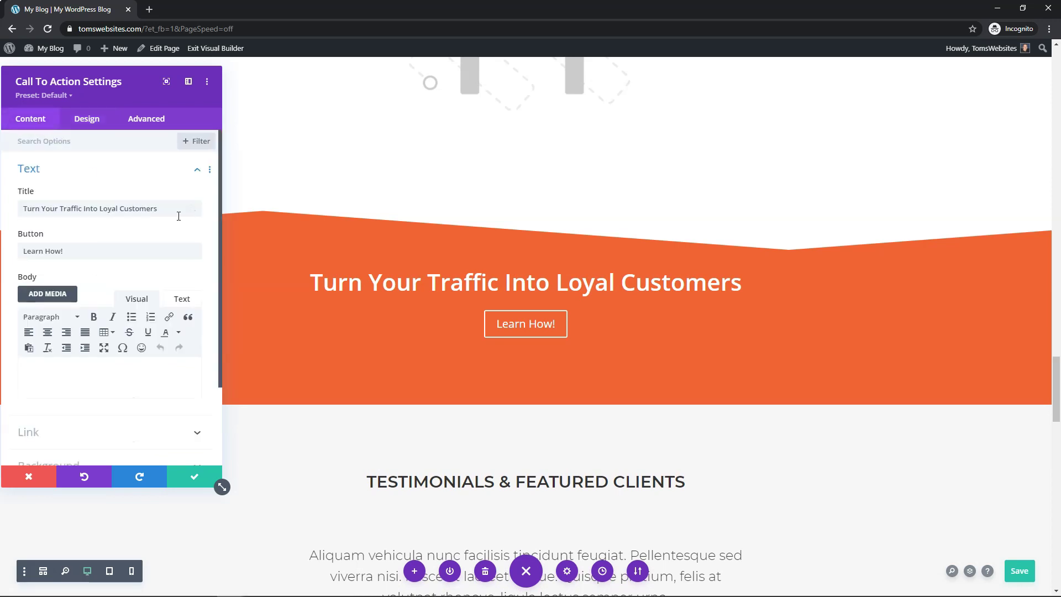
left_click(173, 209)
type("!")
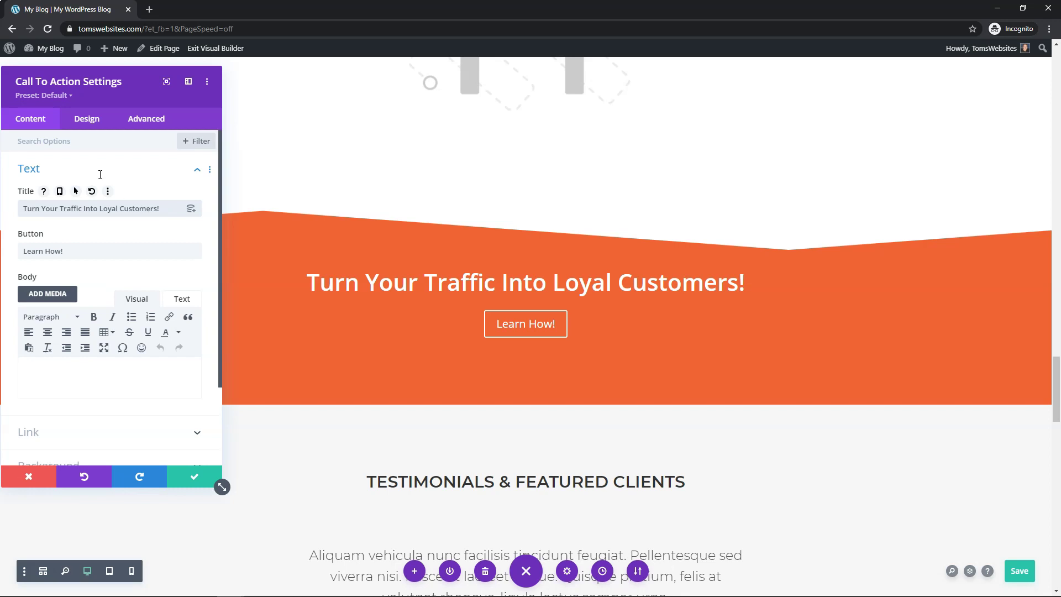
left_click(86, 126)
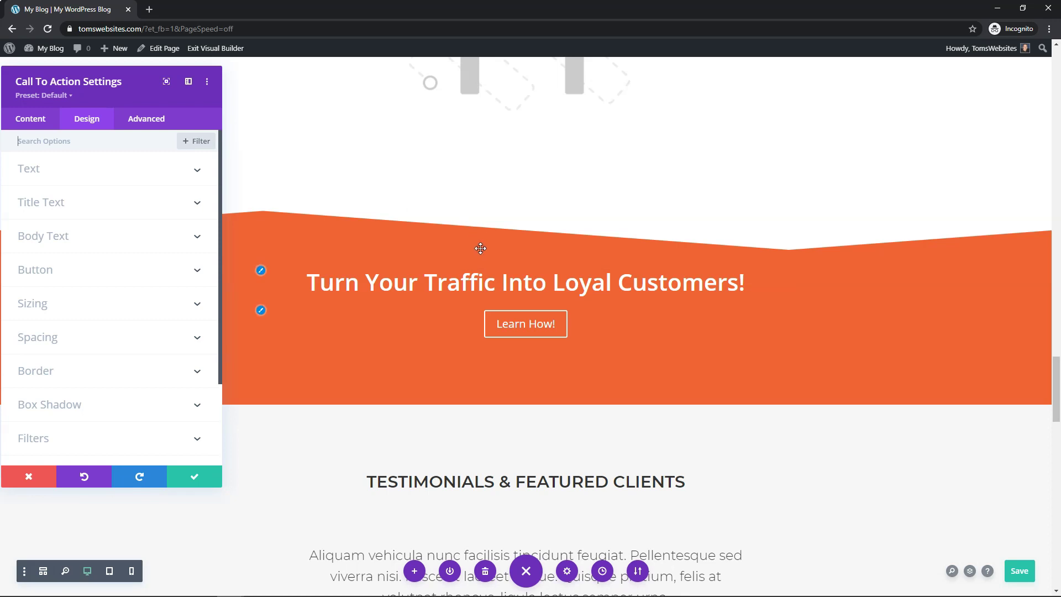
Step: Centre the Learn How! button and enable custom button styles
left_click(107, 271)
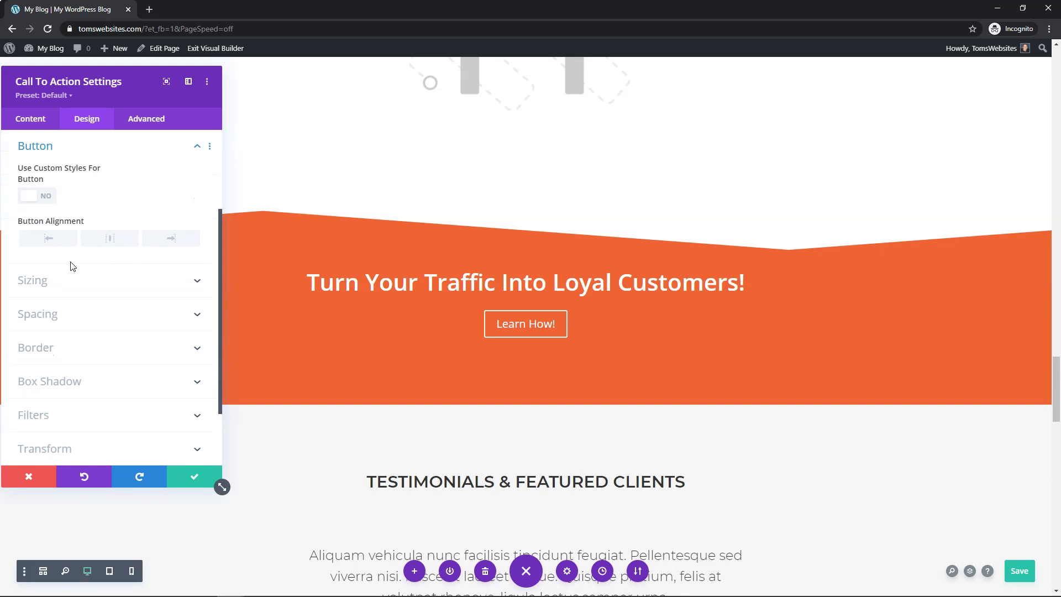
left_click(110, 241)
left_click(52, 200)
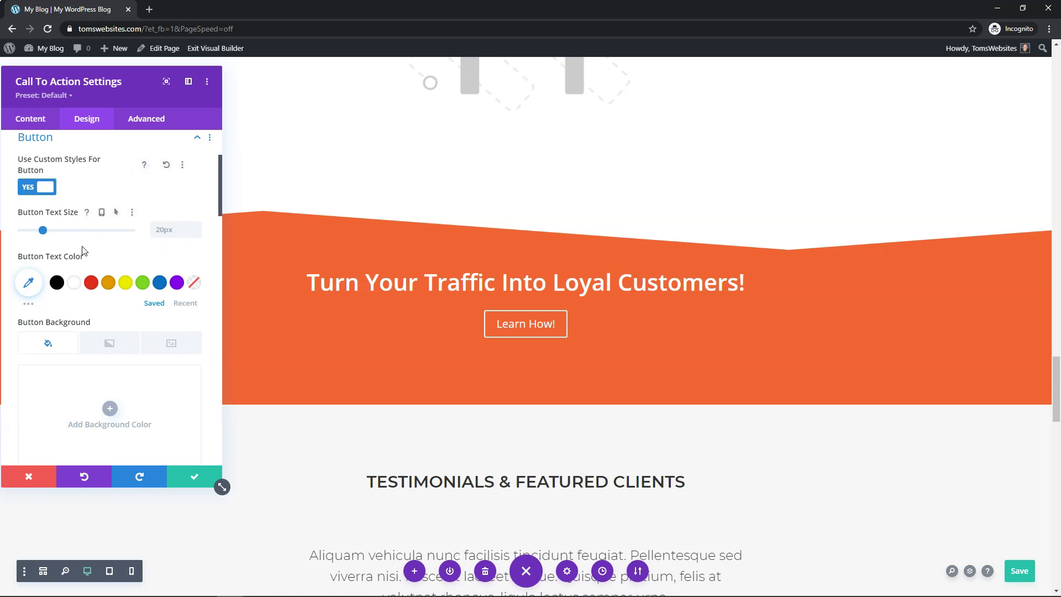
Step: Set the button text colour to #f16334
scroll(88, 253, "down", 1)
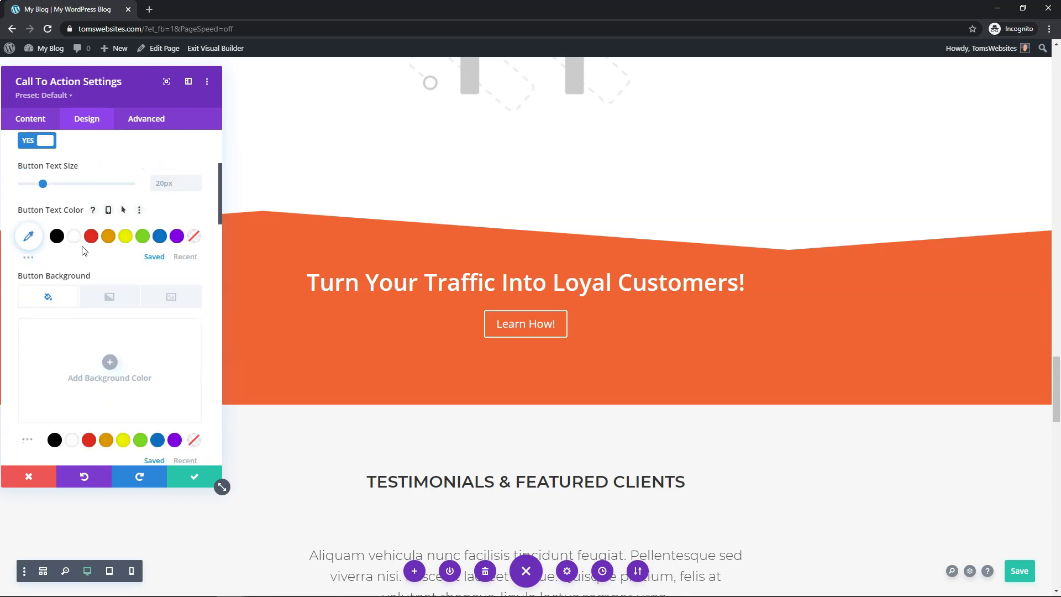
left_click(108, 237)
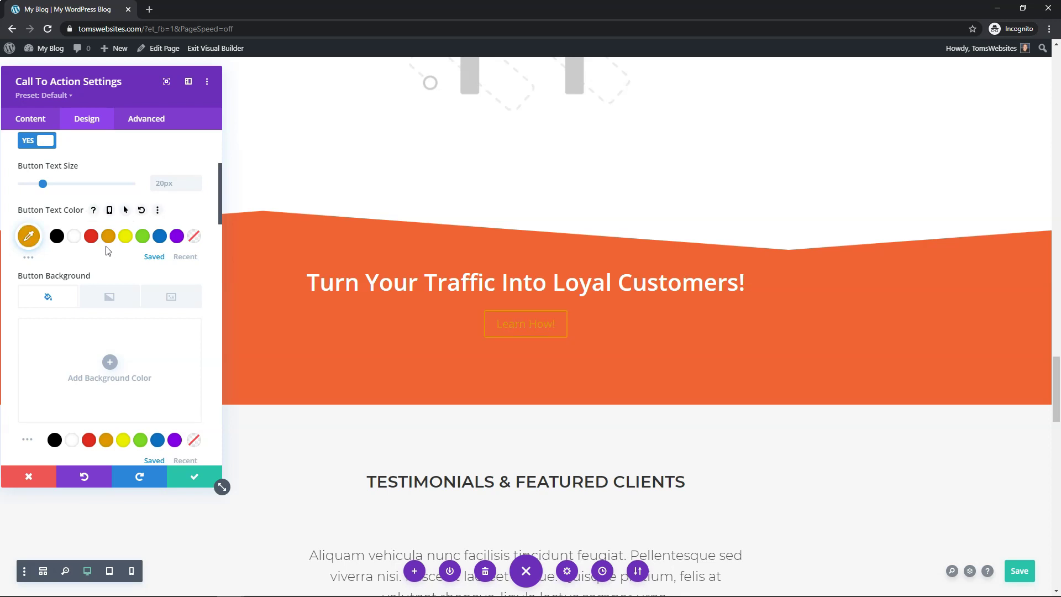
left_click(29, 236)
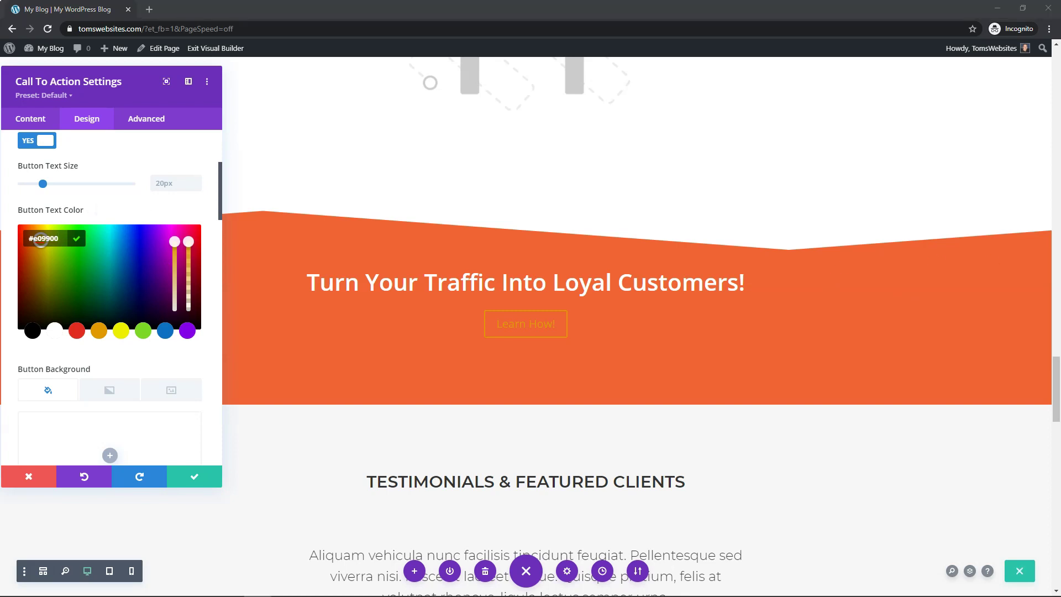
left_click(17, 243)
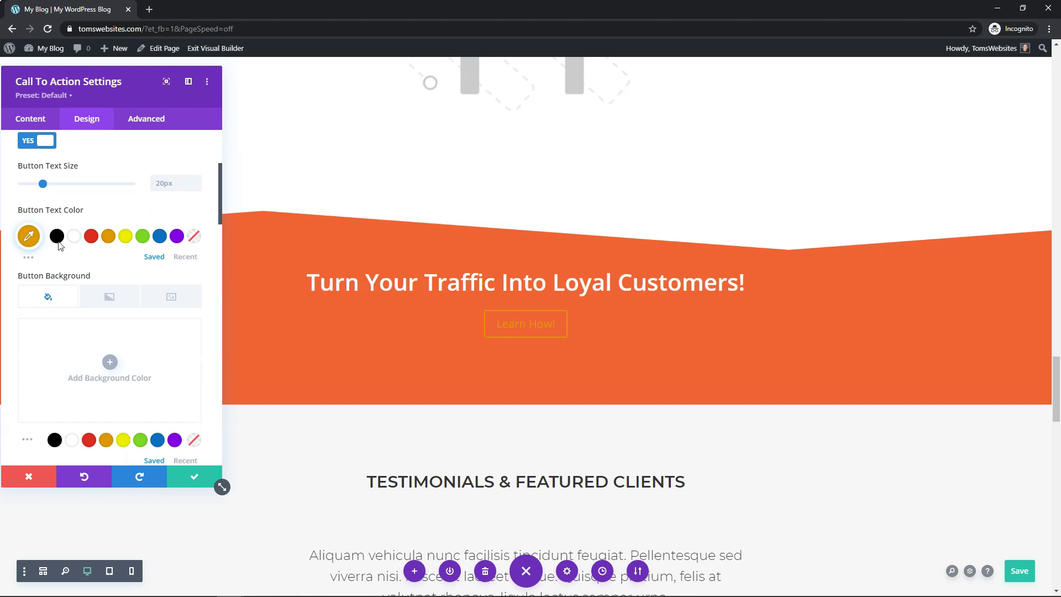
left_click(28, 236)
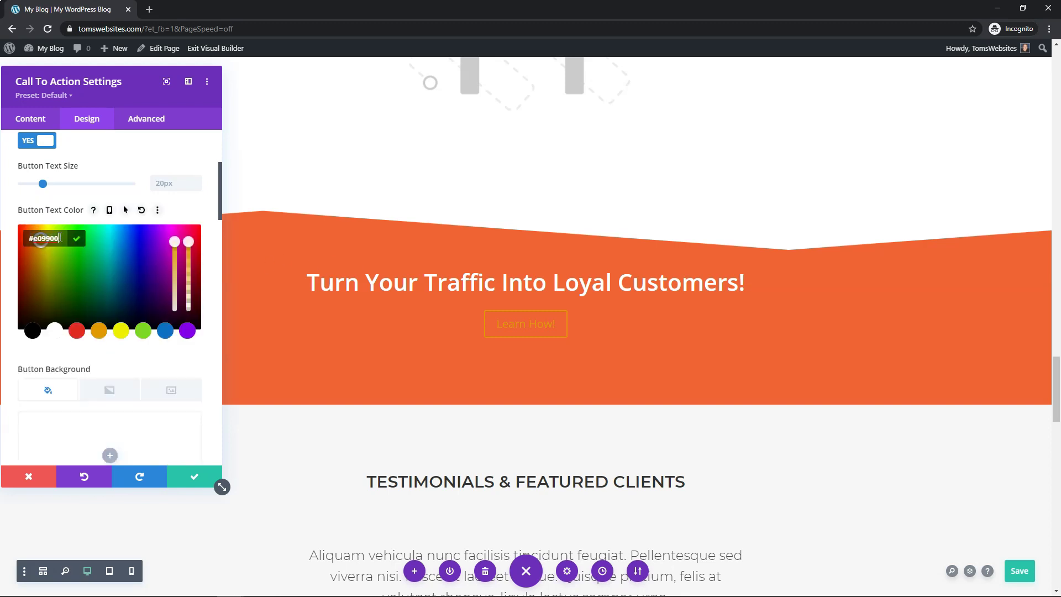
type("#f16334")
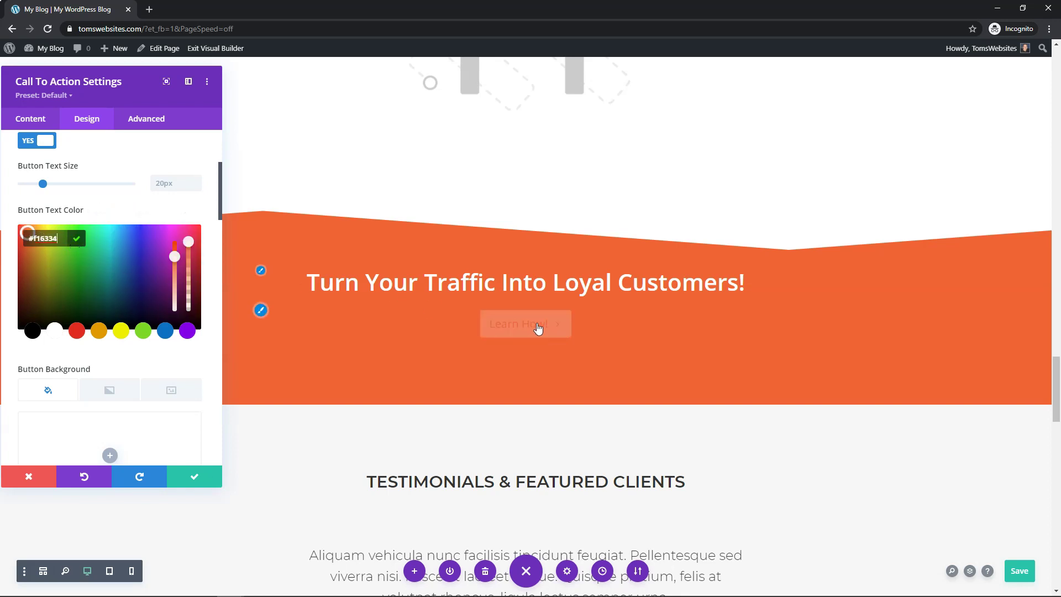
left_click(100, 211)
scroll(96, 243, "down", 2)
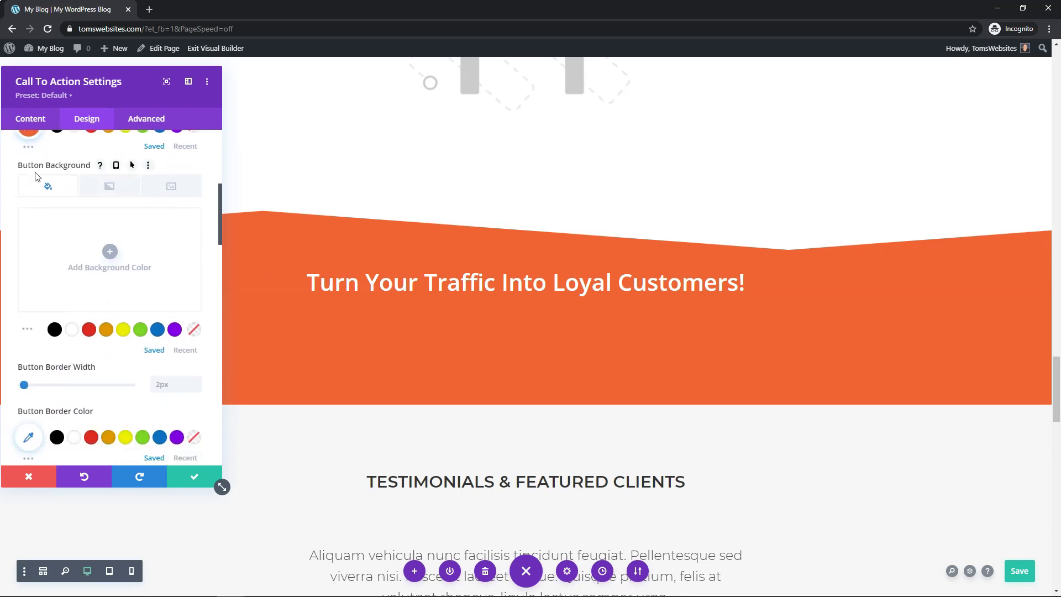
Step: Give the Learn How! button a white background and a 0px border width
left_click(72, 330)
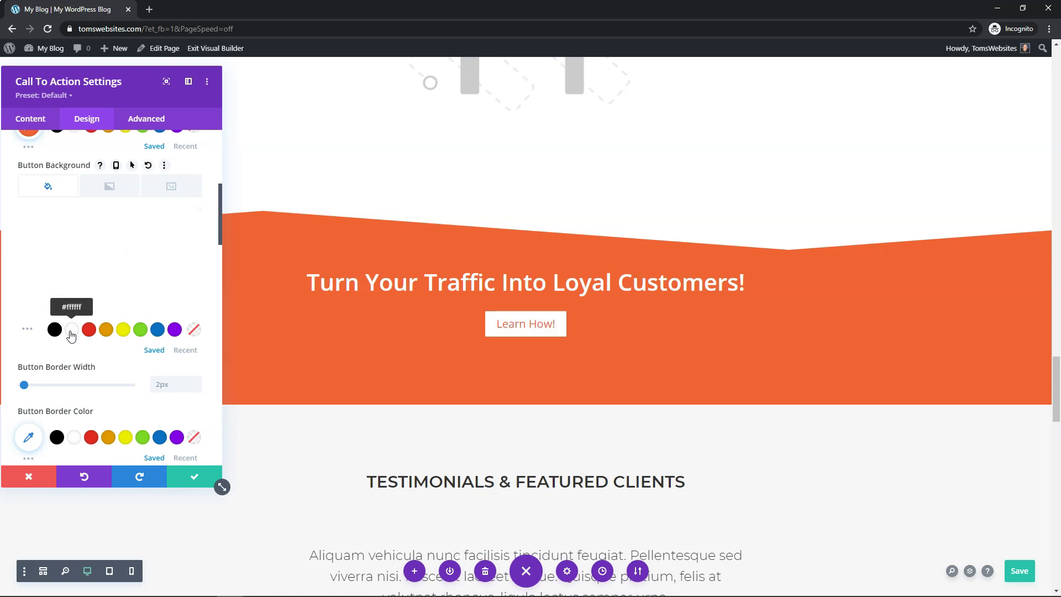
scroll(103, 299, "down", 2)
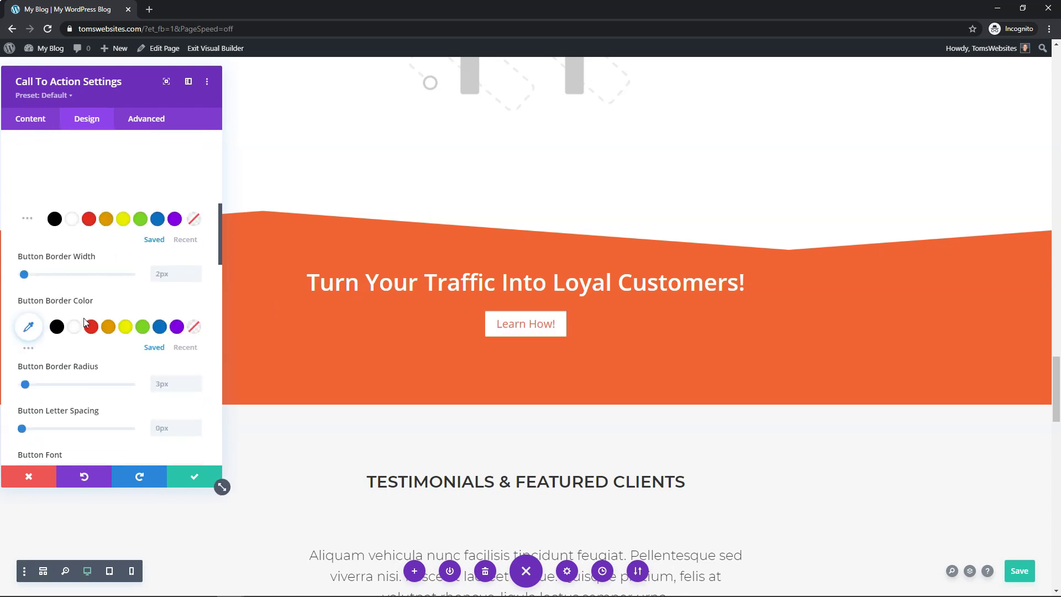
left_click_drag(24, 274, 15, 280)
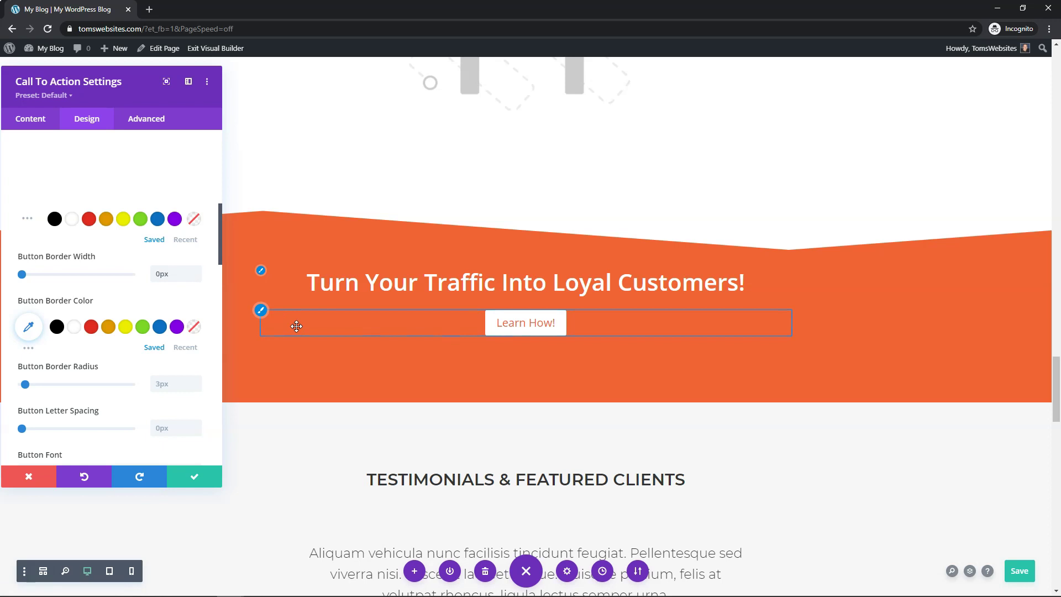
Step: Turn off the Learn How! button's arrow icon
scroll(145, 302, "down", 2)
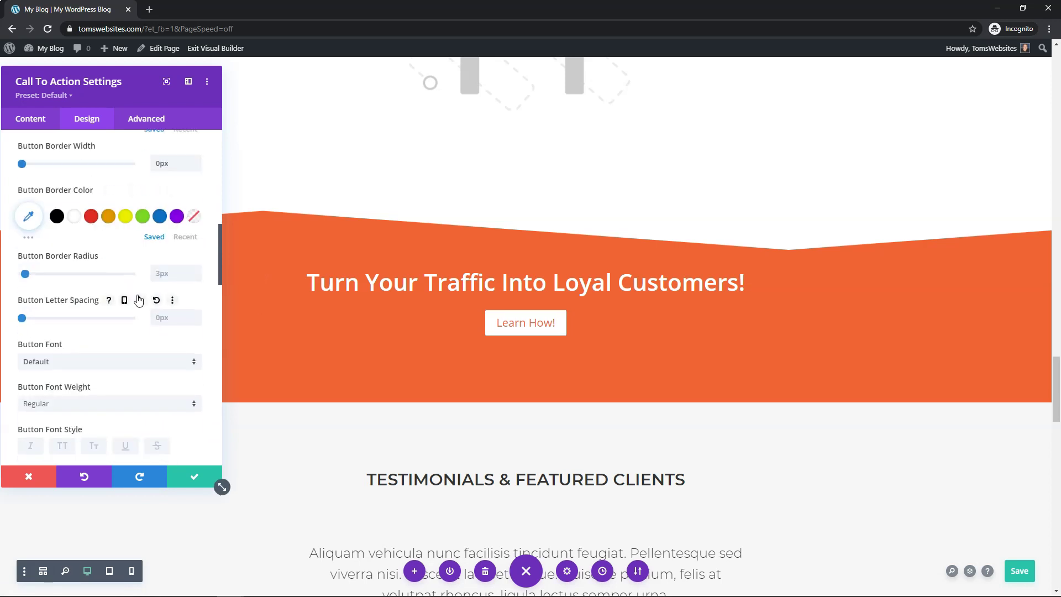
scroll(139, 300, "down", 5)
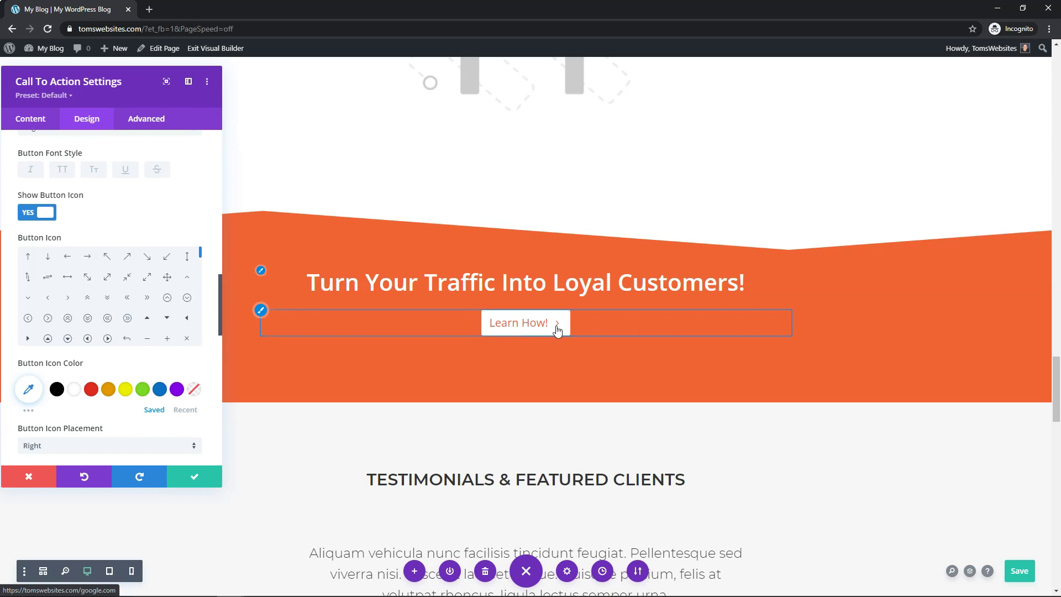
left_click(27, 215)
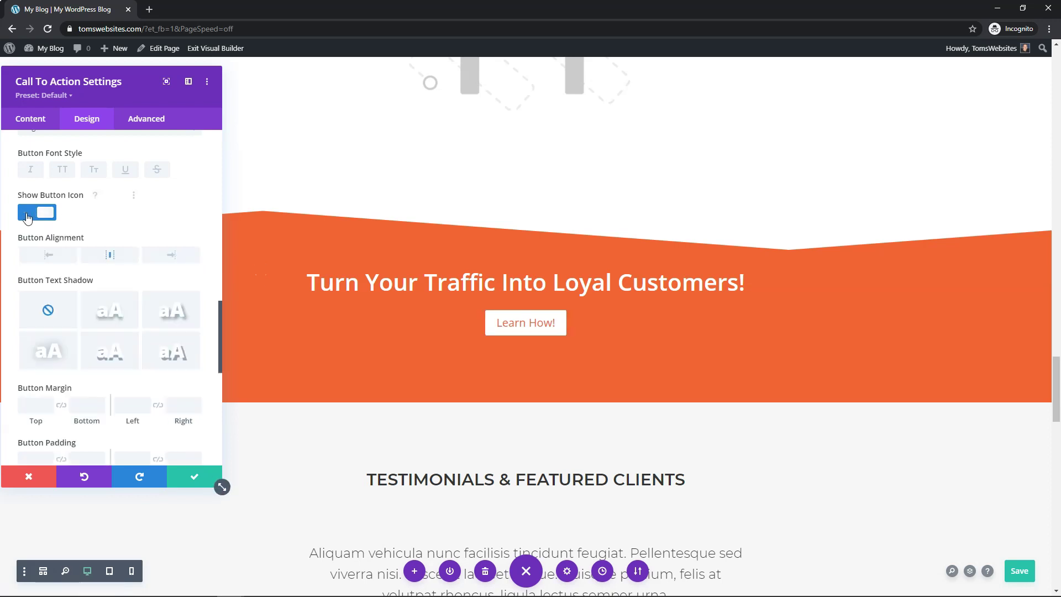
left_click(42, 214)
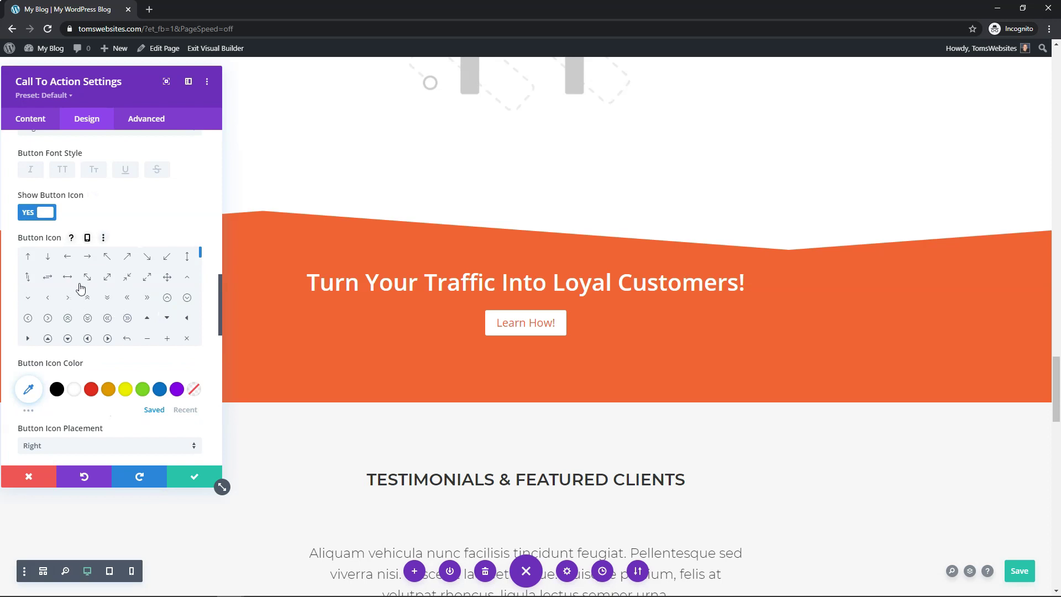
left_click(24, 215)
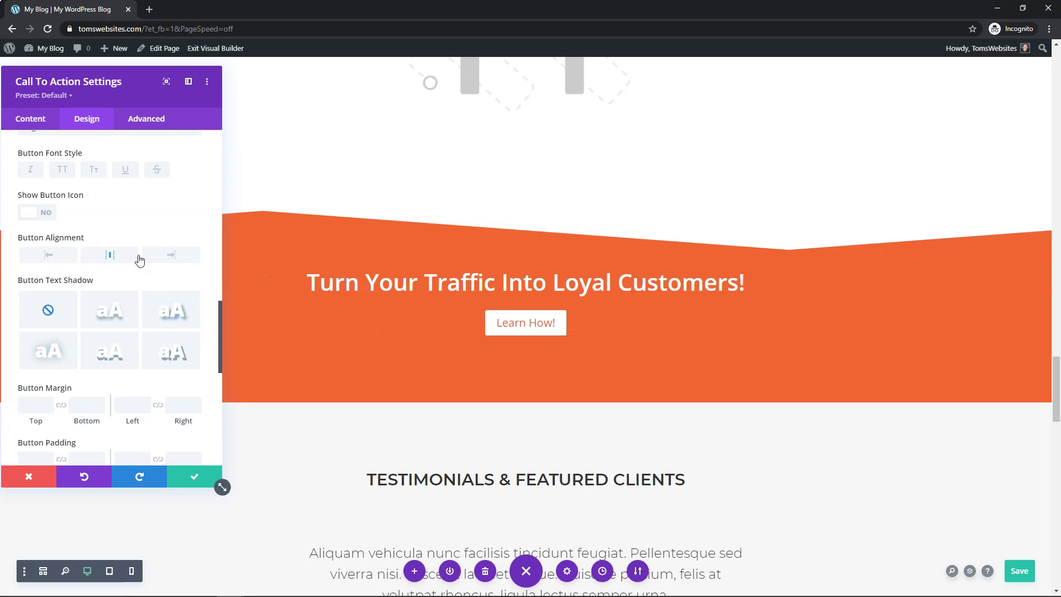
scroll(117, 291, "down", 2)
scroll(116, 290, "down", 2)
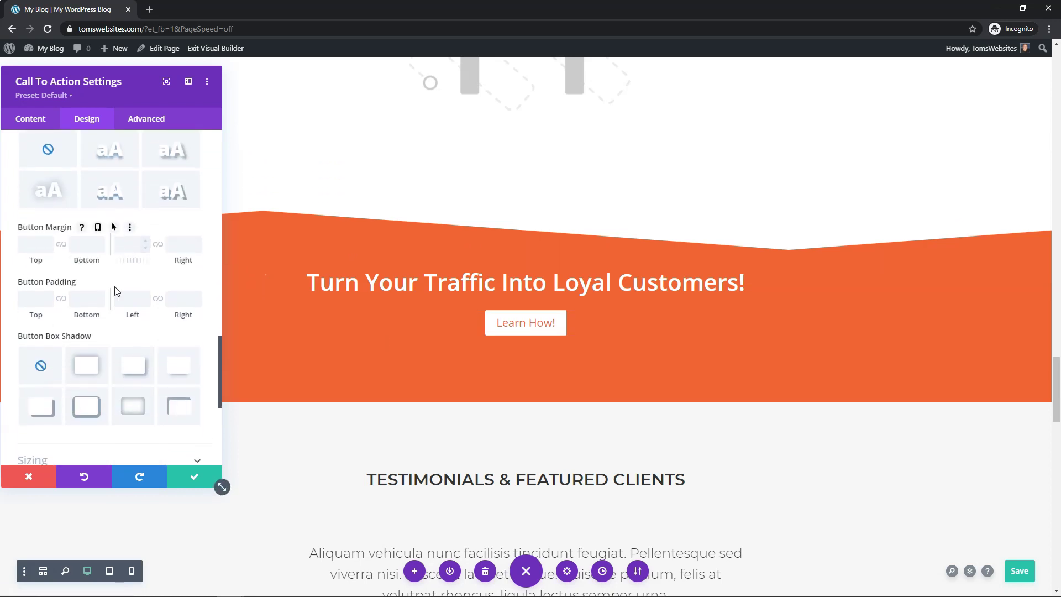
Step: Apply the Slide entrance animation to the Call To Action module and save with Ctrl+S
scroll(114, 289, "down", 5)
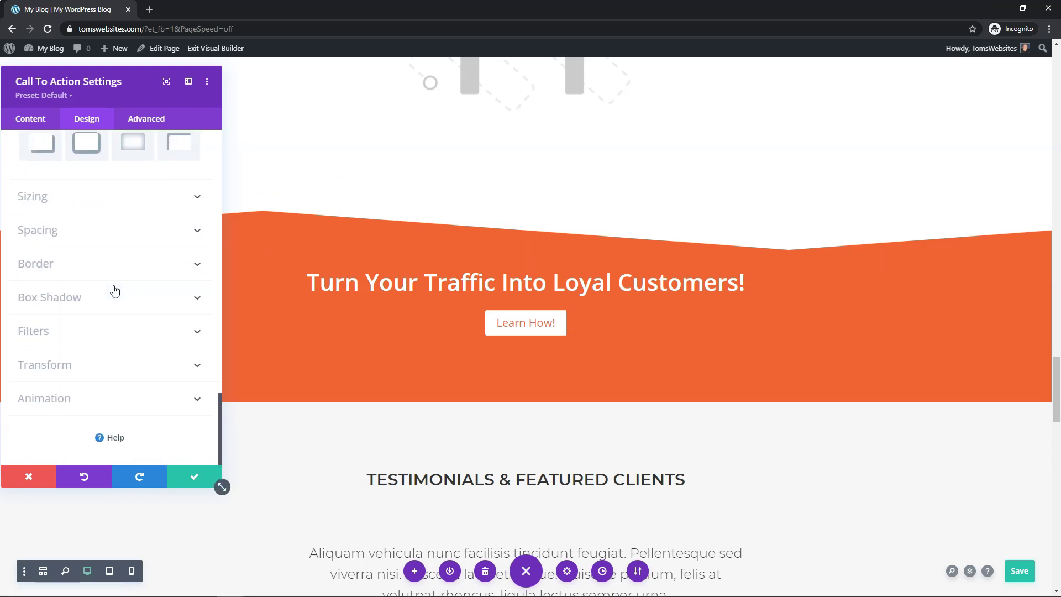
left_click(71, 398)
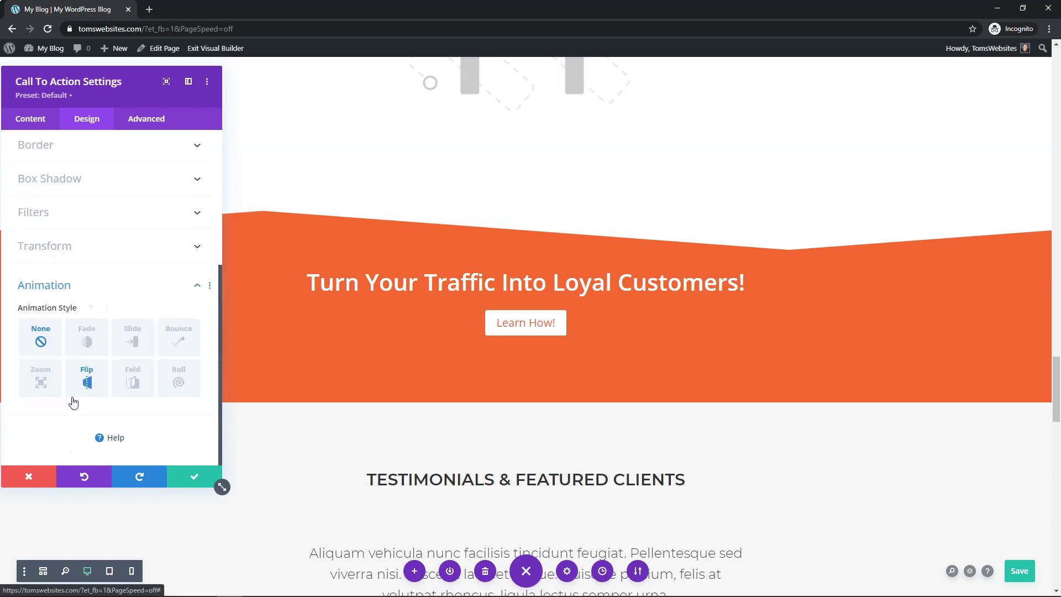
left_click(136, 344)
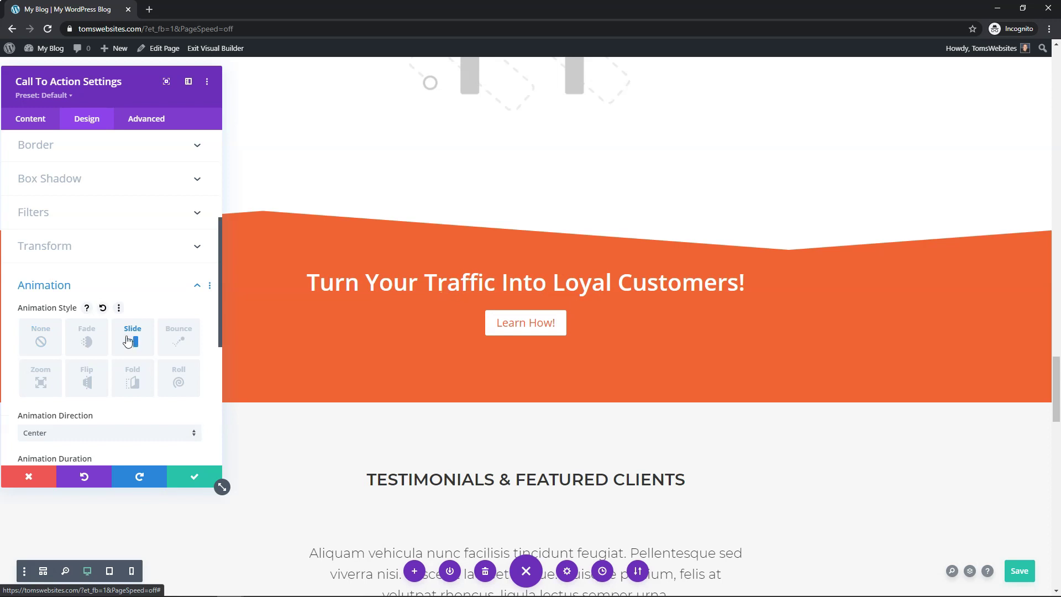
scroll(113, 272, "up", 3)
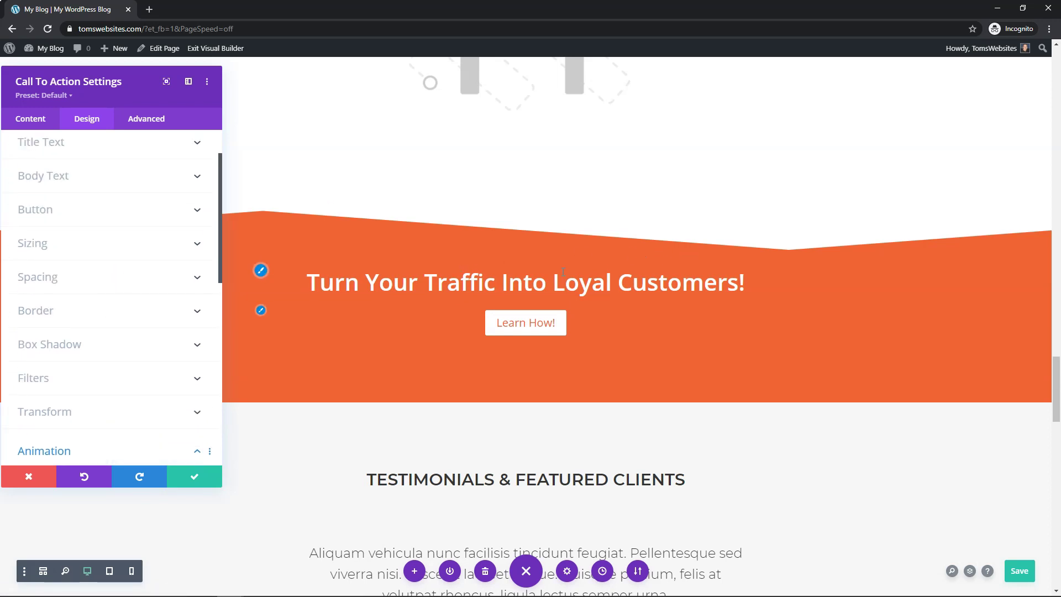
key("ctrl+s")
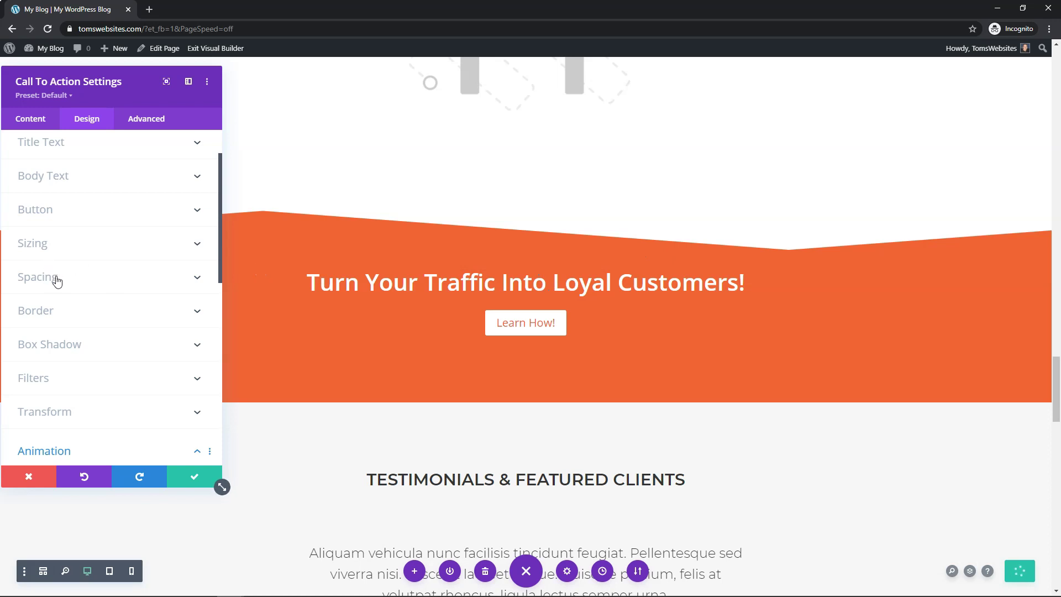
Step: Set the Call To Action's Padding Top to 100px and close its settings panel
left_click(57, 279)
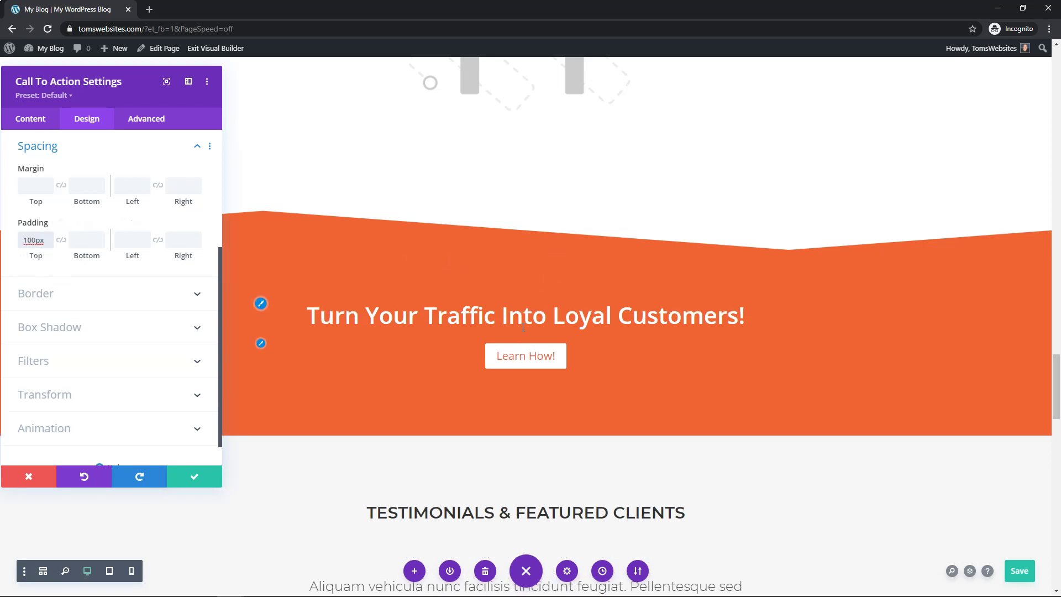
left_click(195, 478)
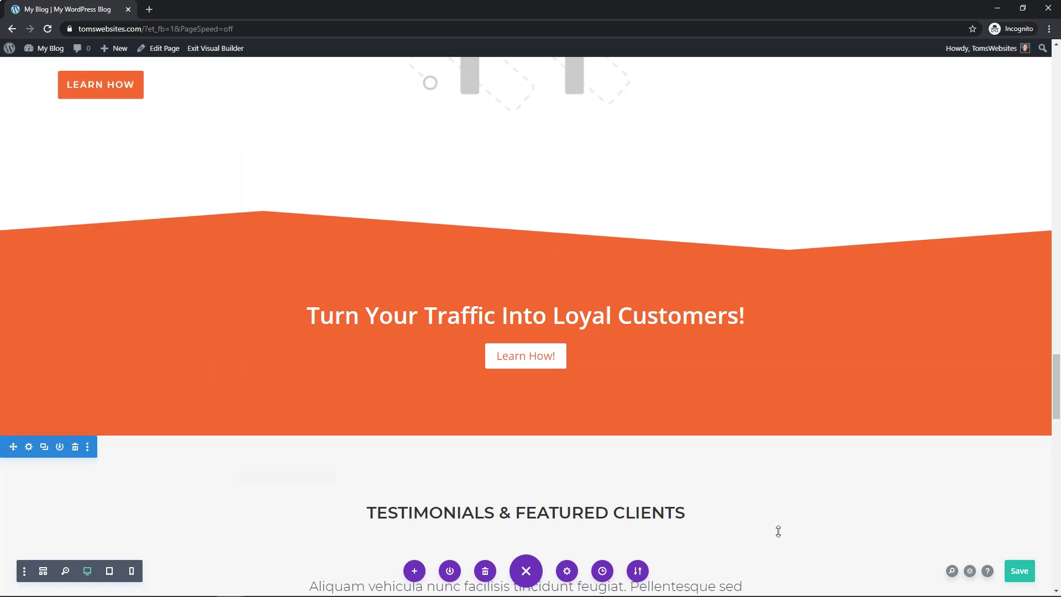
Step: Save the page with the builder's green Save button at the bottom right
left_click(1015, 571)
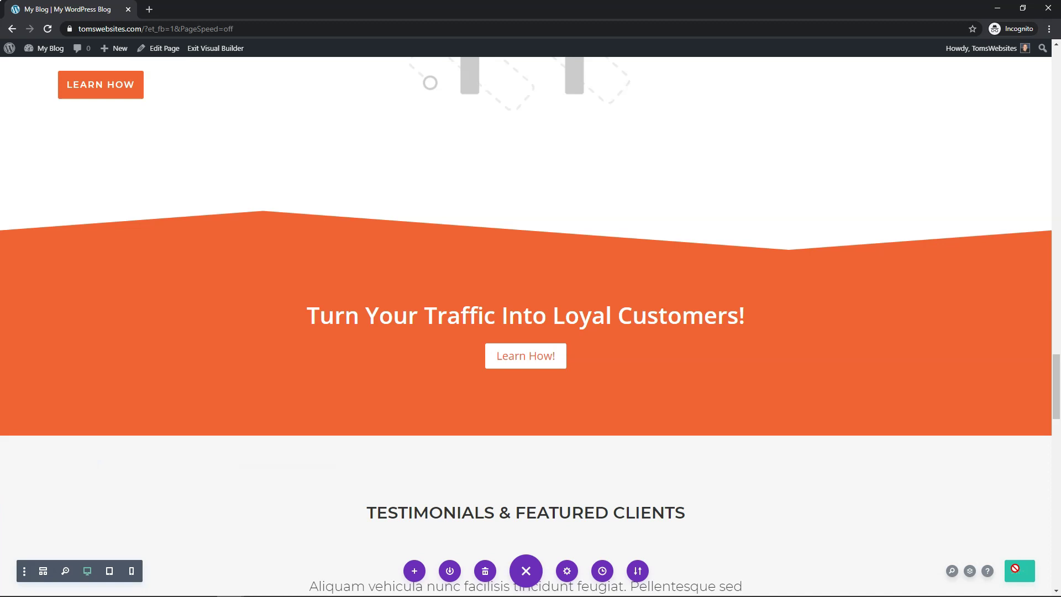